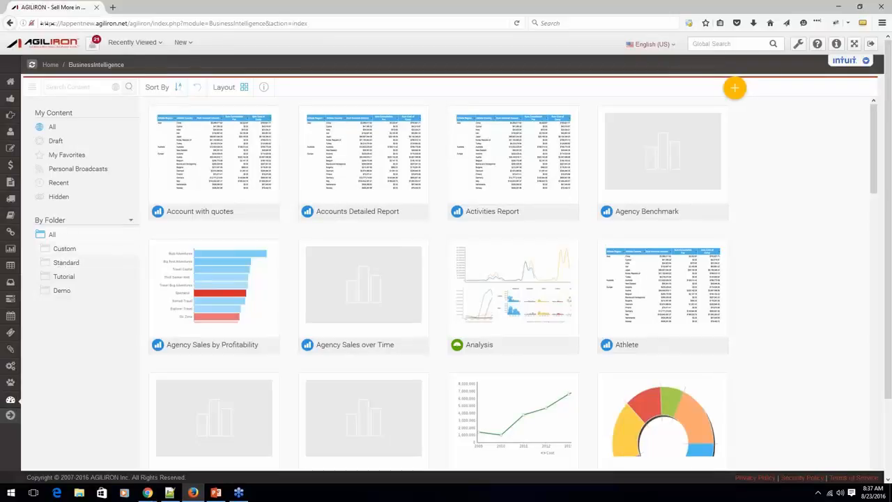
# - Show the reports in the Sales Orders subfolder of the Standard folder
pyautogui.click(63, 263)
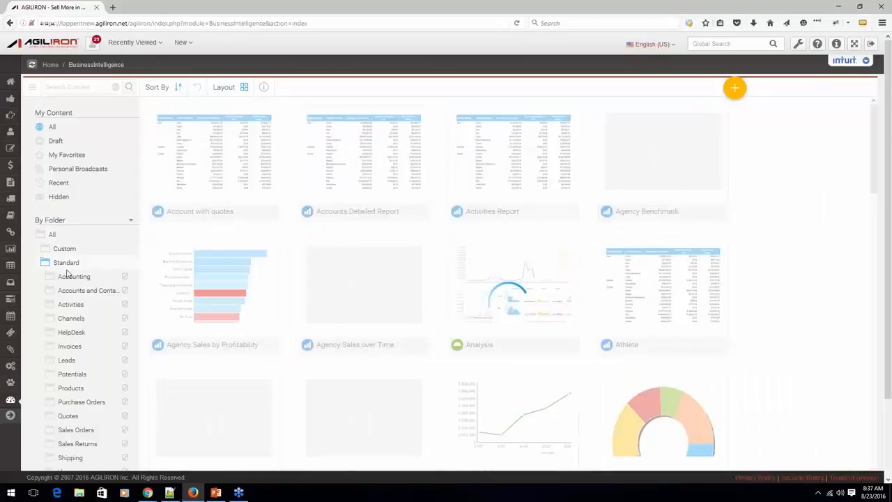
pyautogui.scroll(-1, 859, 367)
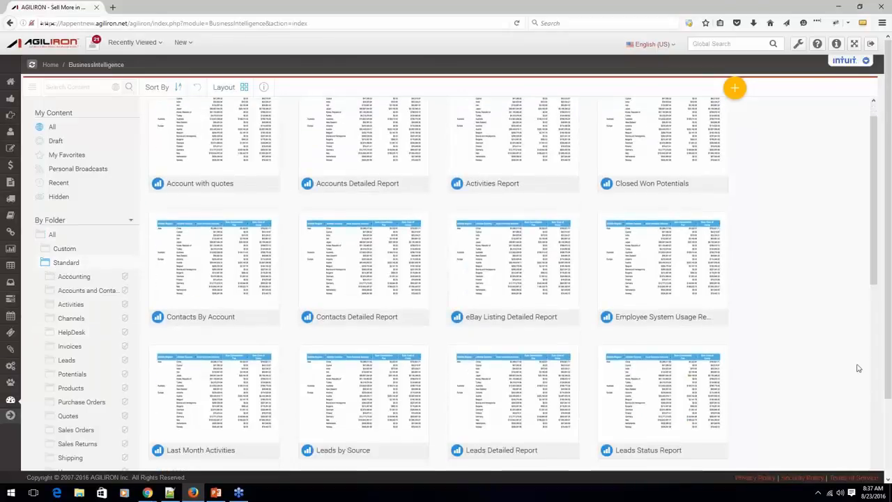
pyautogui.moveTo(889, 252); pyautogui.dragTo(891, 302)
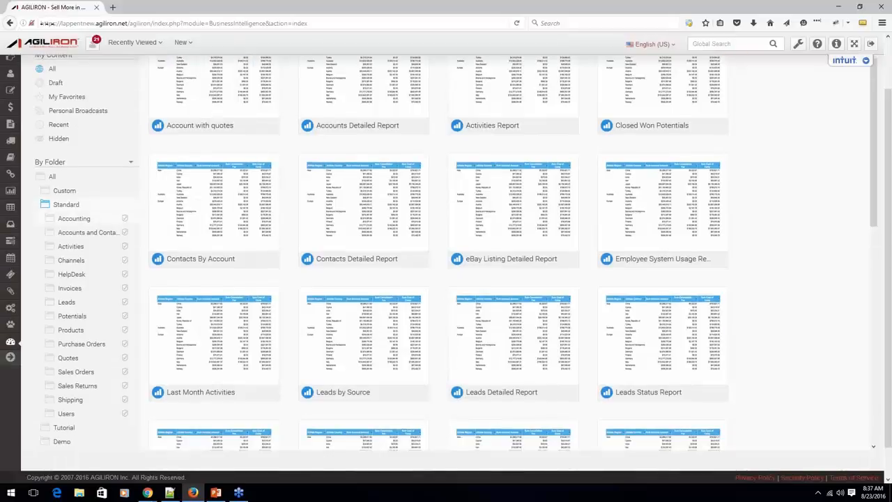
pyautogui.click(75, 372)
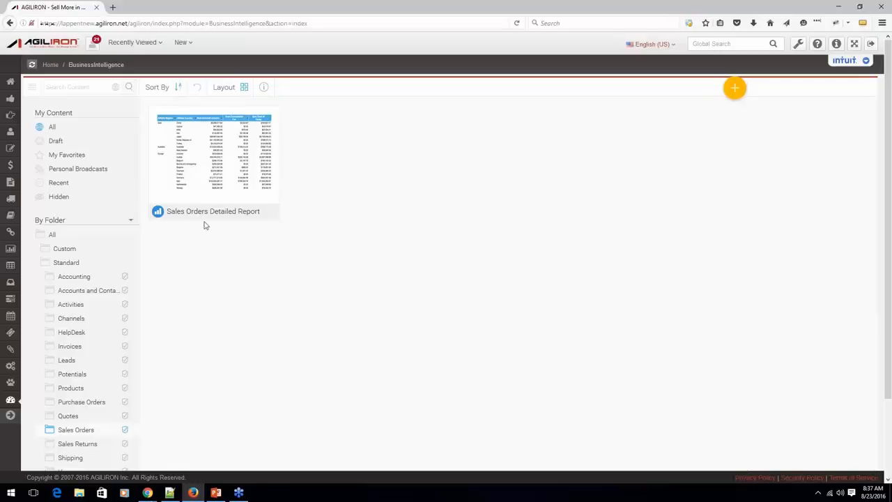
pyautogui.moveTo(195, 153)
# - Return to the content of all folders and check the available layout choices and the content search
pyautogui.click(50, 235)
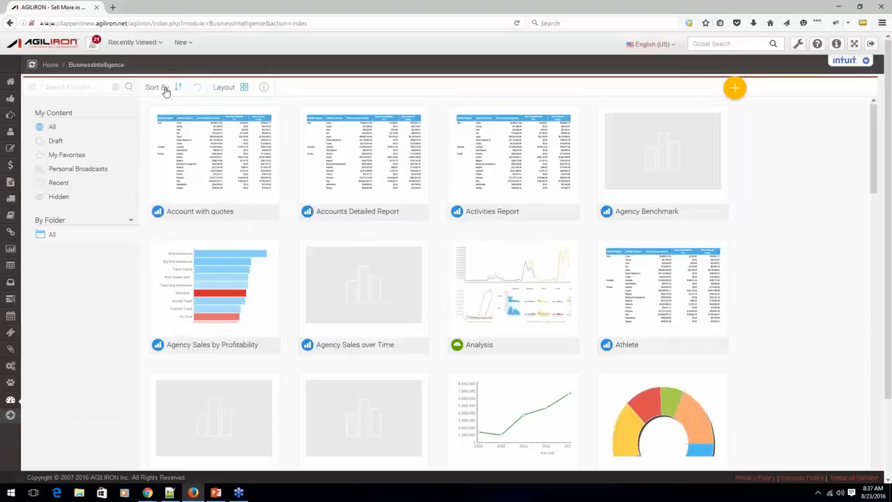
pyautogui.click(234, 89)
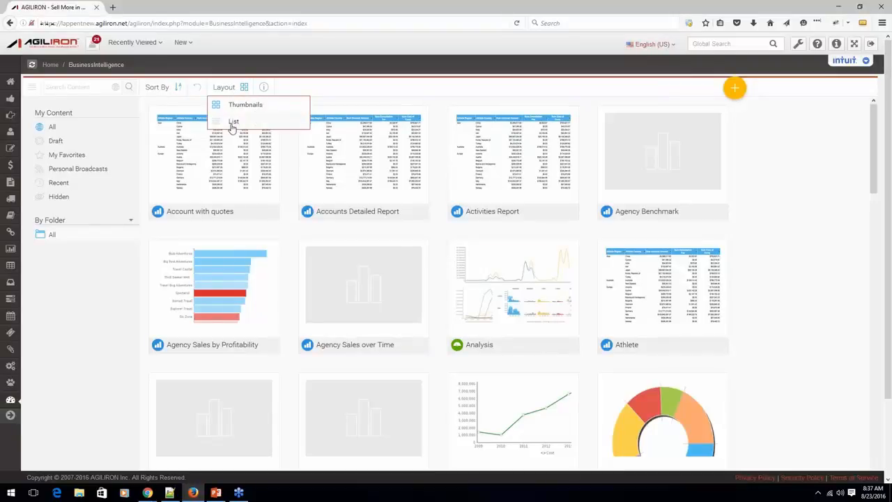
pyautogui.click(71, 87)
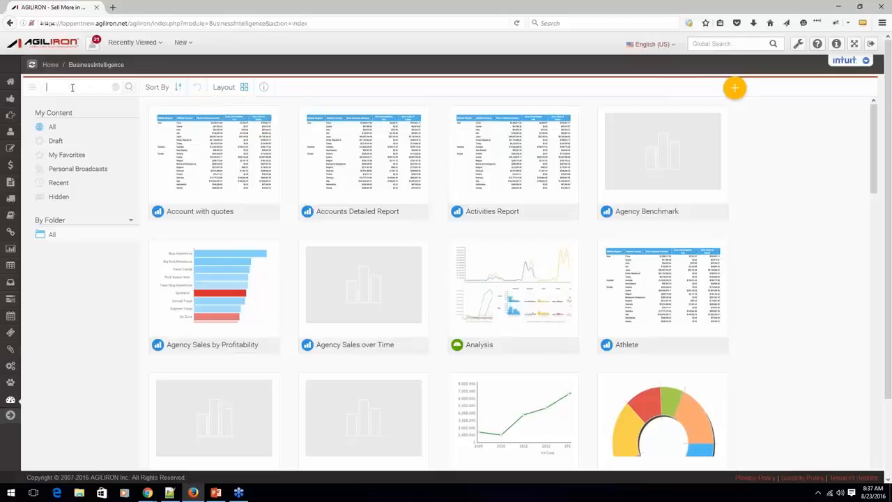
pyautogui.click(41, 236)
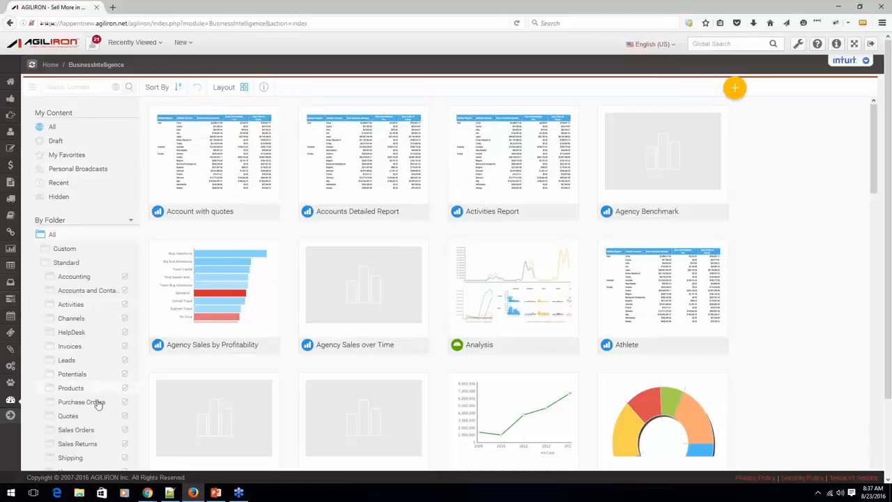
# - Open the Sales Orders Detailed Report from the Sales Orders folder and browse to its next page and back
pyautogui.click(84, 431)
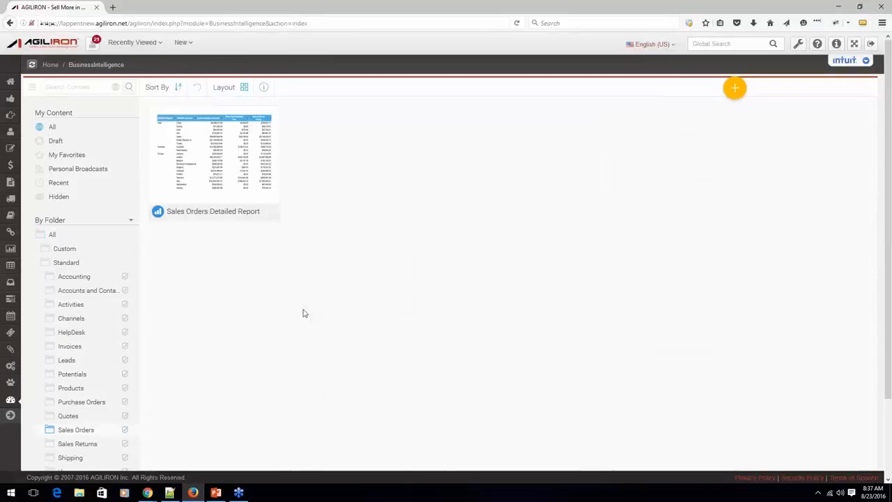
pyautogui.moveTo(273, 215)
pyautogui.click(273, 213)
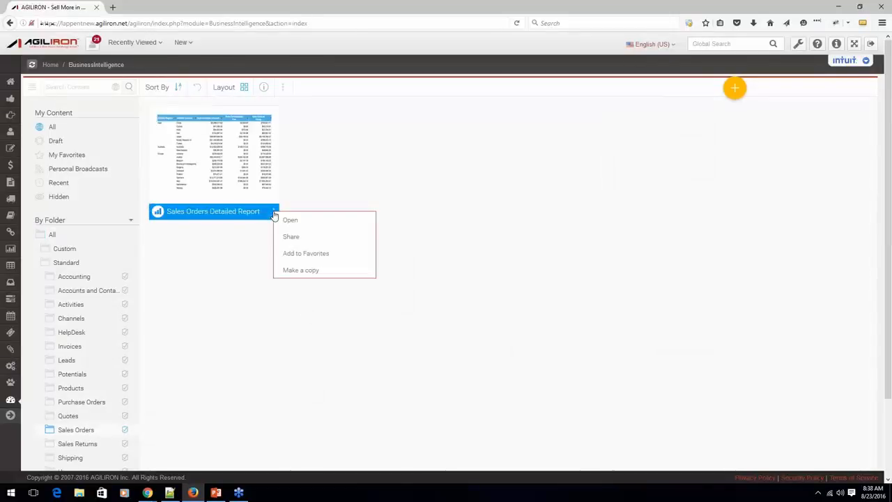
pyautogui.click(292, 221)
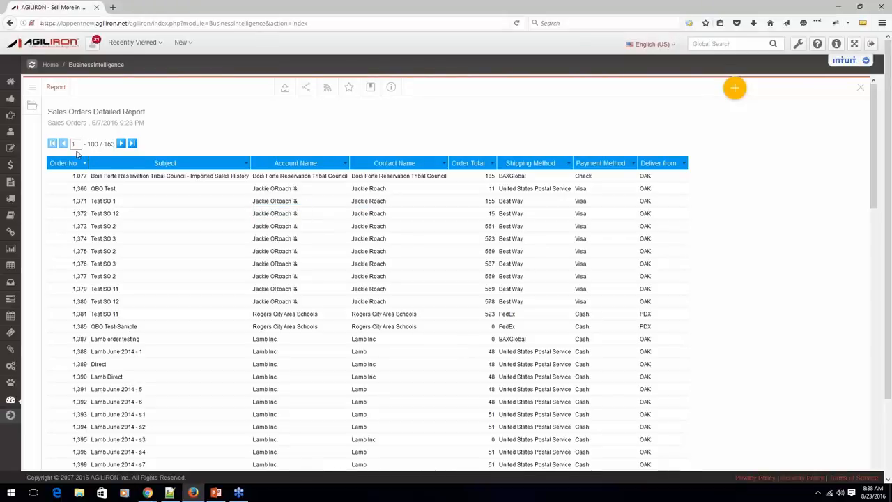
pyautogui.click(121, 144)
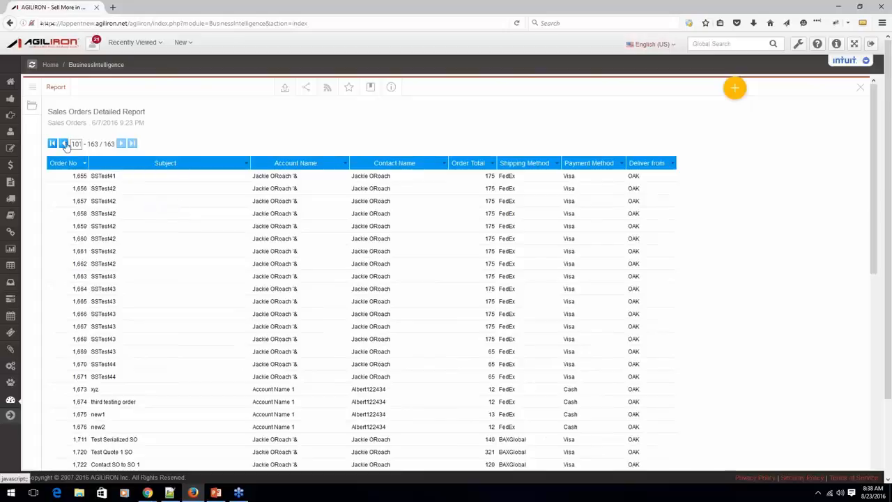
pyautogui.click(64, 143)
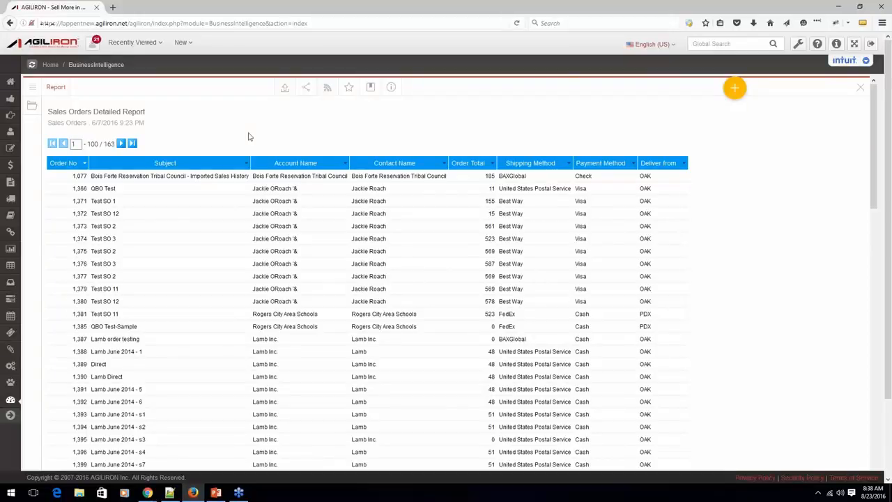
# - Export the report to XLSX with Keep Formatting on and open the file in Microsoft Excel
pyautogui.click(285, 88)
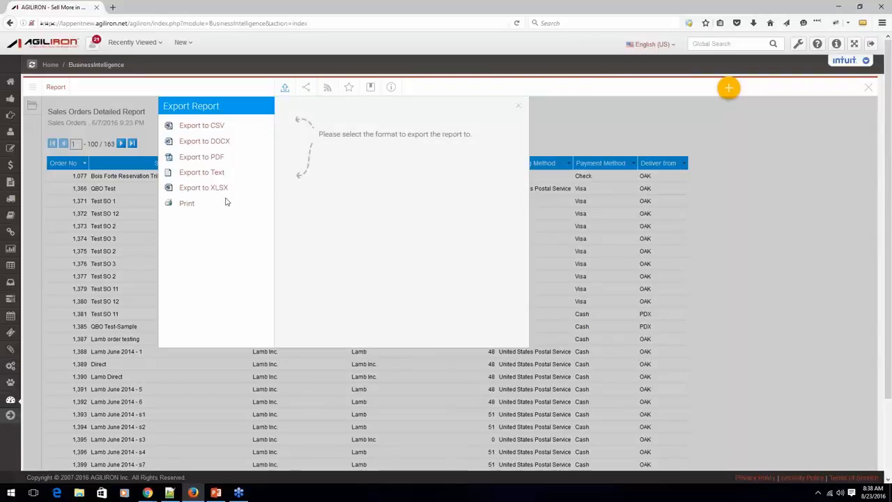
pyautogui.click(203, 189)
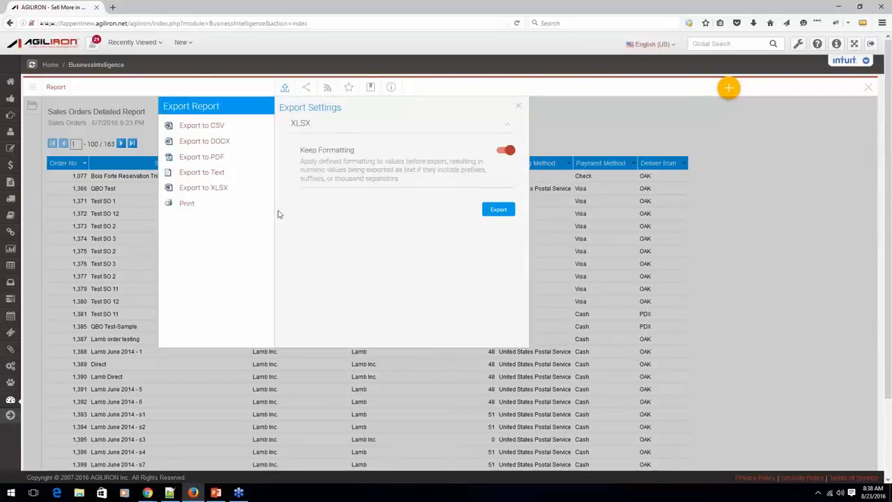
pyautogui.click(498, 210)
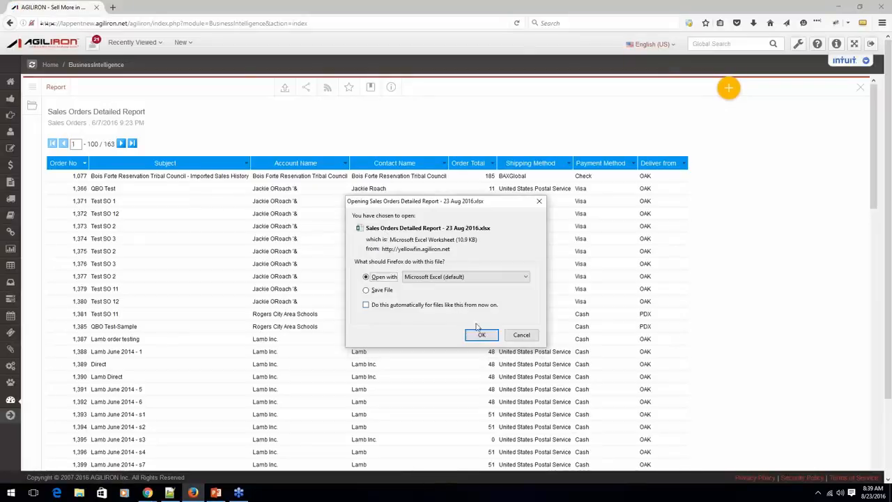
pyautogui.press('Return')
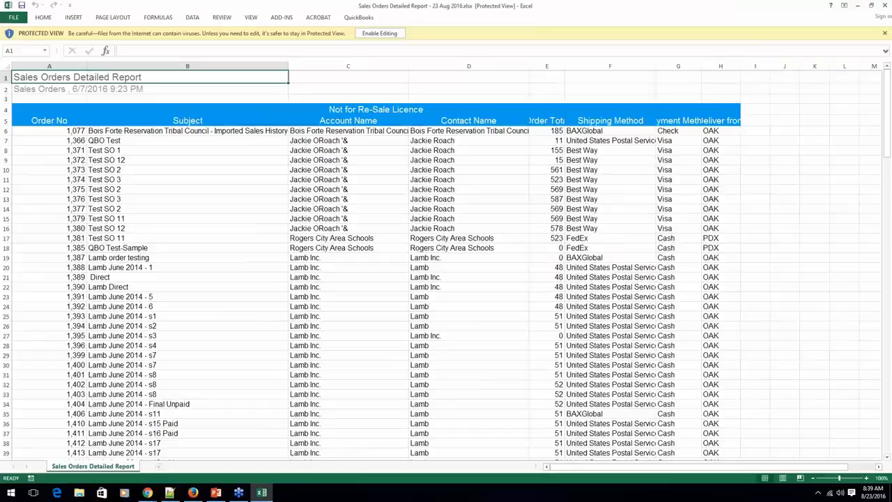
# - Enable editing in the exported workbook and close it to return to the report in the browser
pyautogui.click(379, 33)
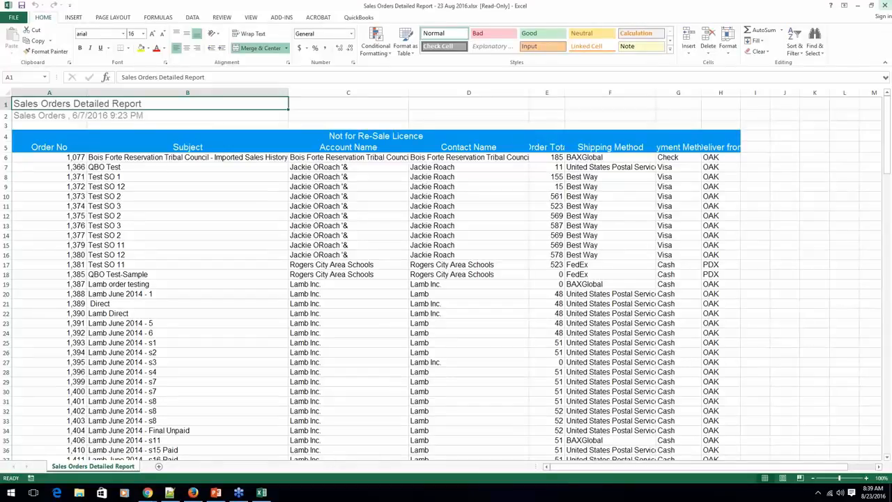
pyautogui.click(885, 5)
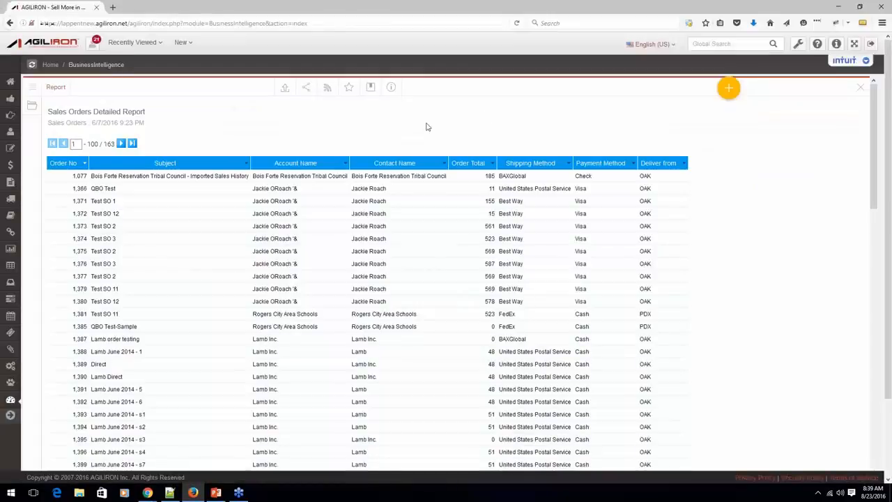
# - Review the report's export formats and the Email sharing options, closing both without submitting
pyautogui.click(285, 89)
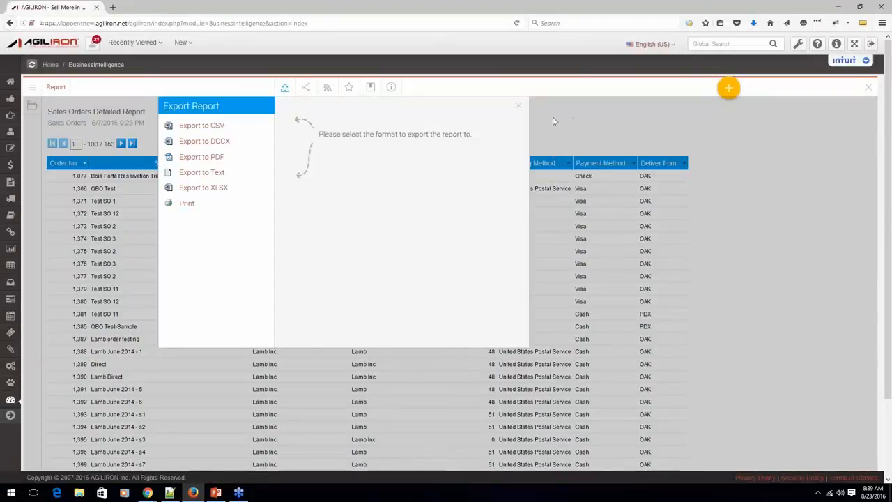
pyautogui.click(519, 106)
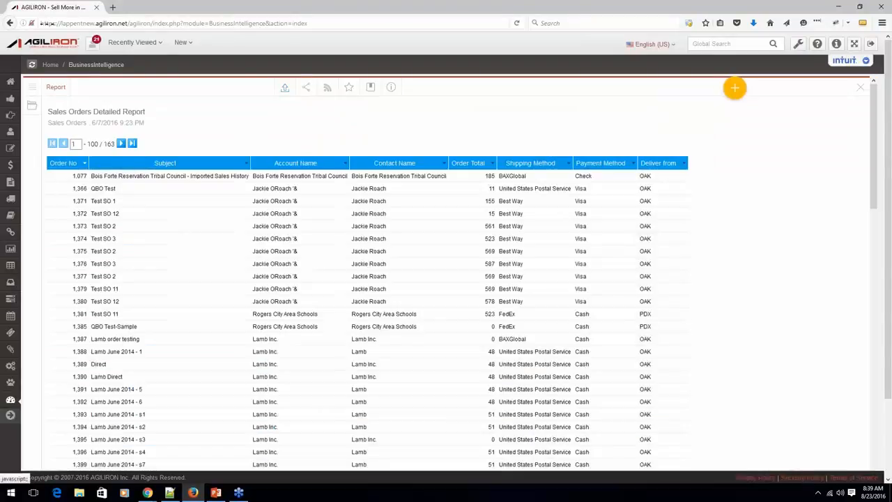
pyautogui.click(308, 88)
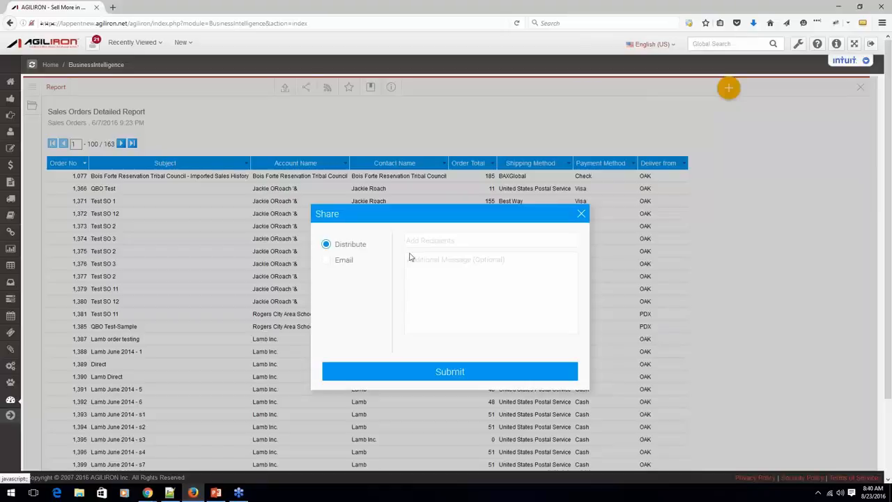
pyautogui.click(328, 262)
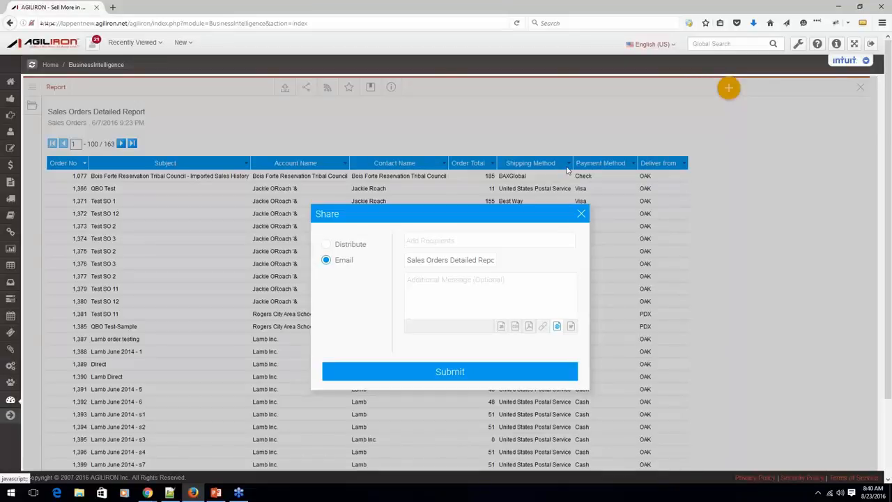
pyautogui.click(582, 216)
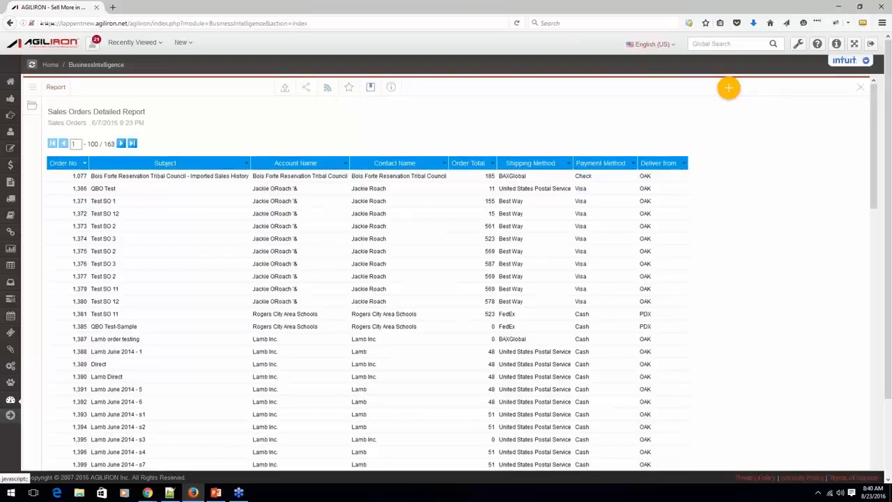
# - Prepare a Personal Broadcast of the report on a weekly Monday schedule and discard it without saving the subscription
pyautogui.click(328, 89)
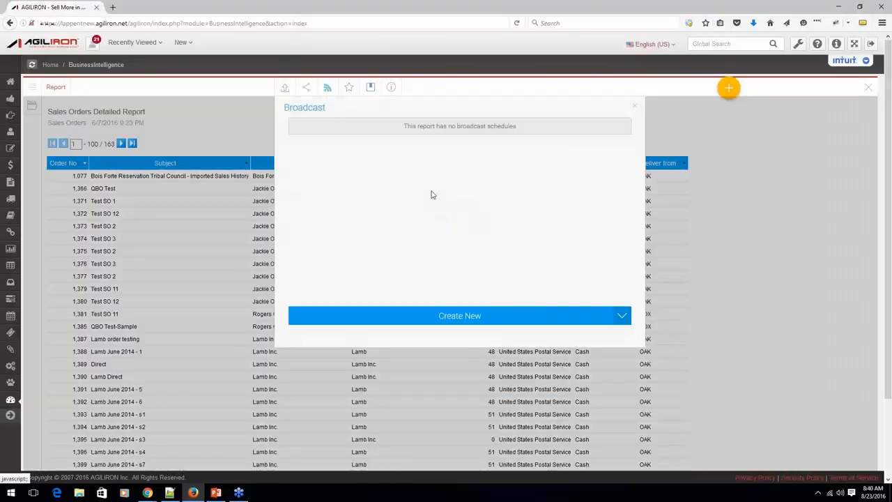
pyautogui.click(622, 318)
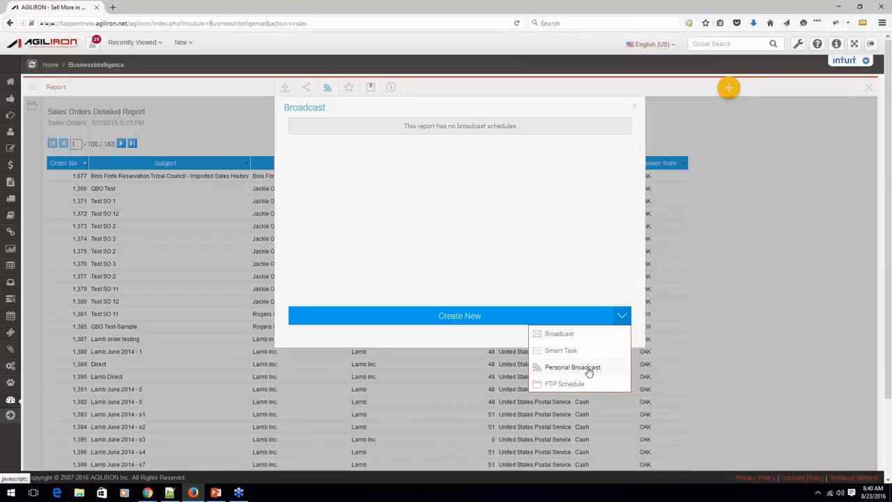
pyautogui.click(578, 370)
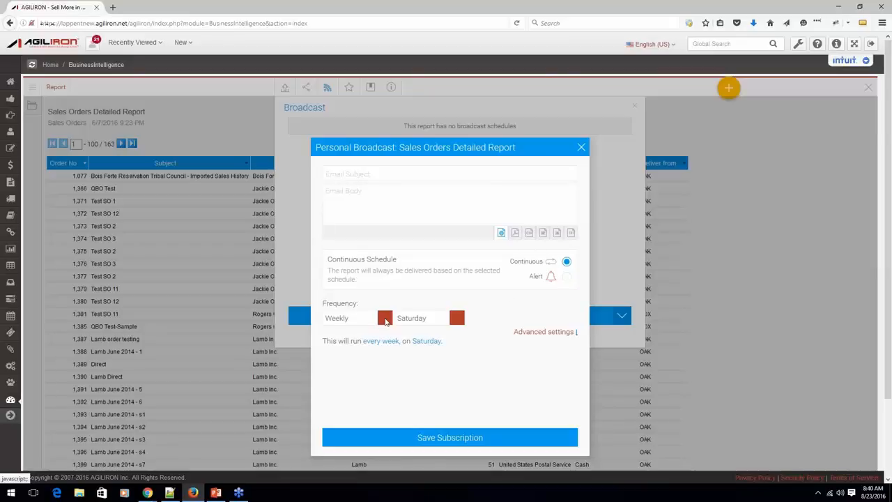
pyautogui.click(385, 320)
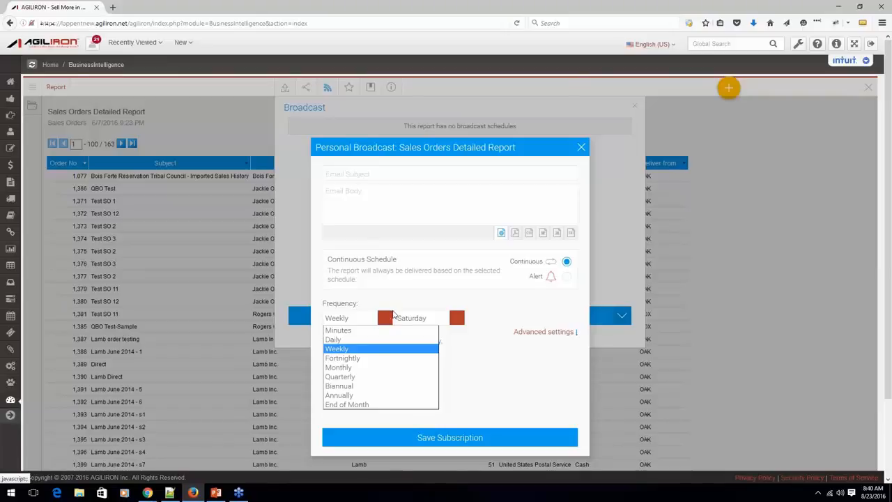
pyautogui.click(460, 335)
pyautogui.click(457, 322)
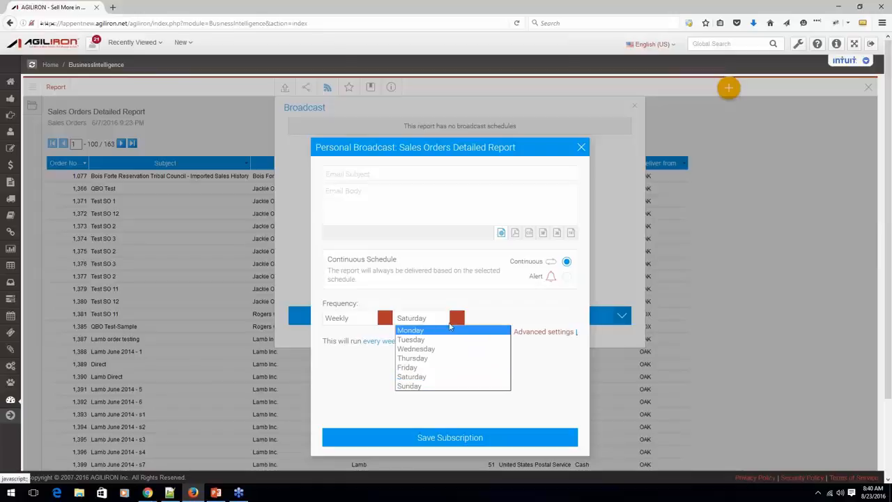
pyautogui.click(435, 331)
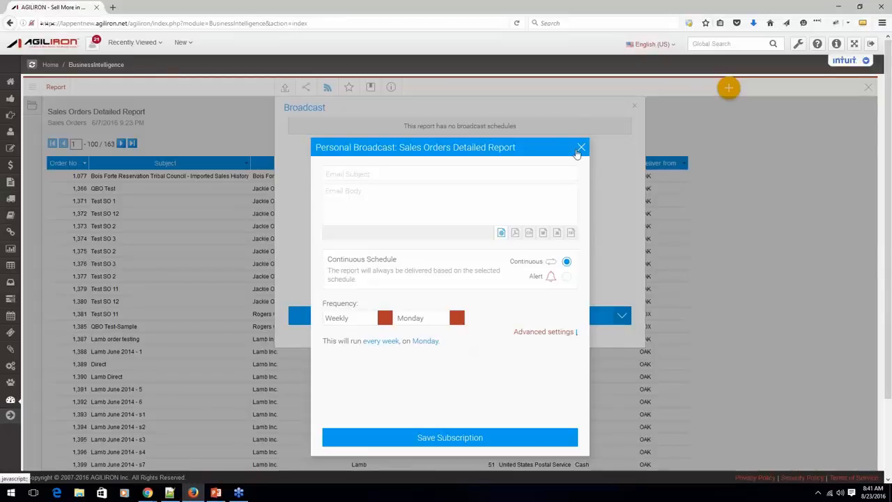
pyautogui.click(580, 148)
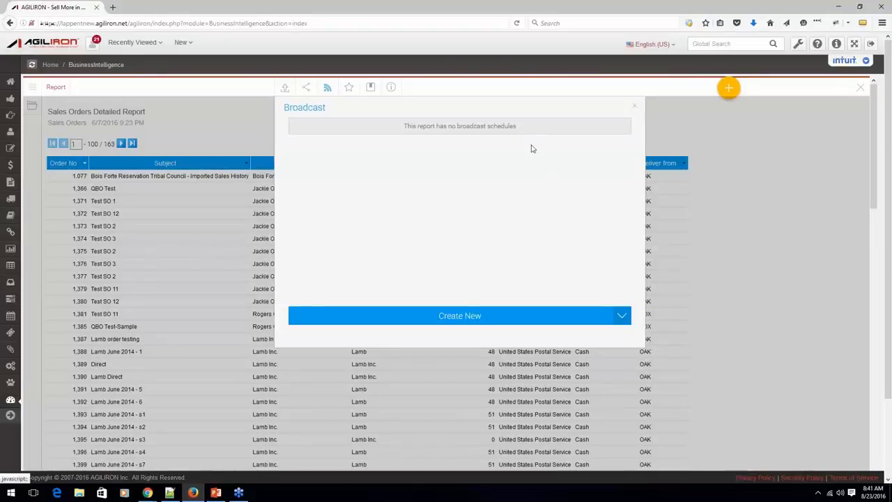
pyautogui.click(635, 106)
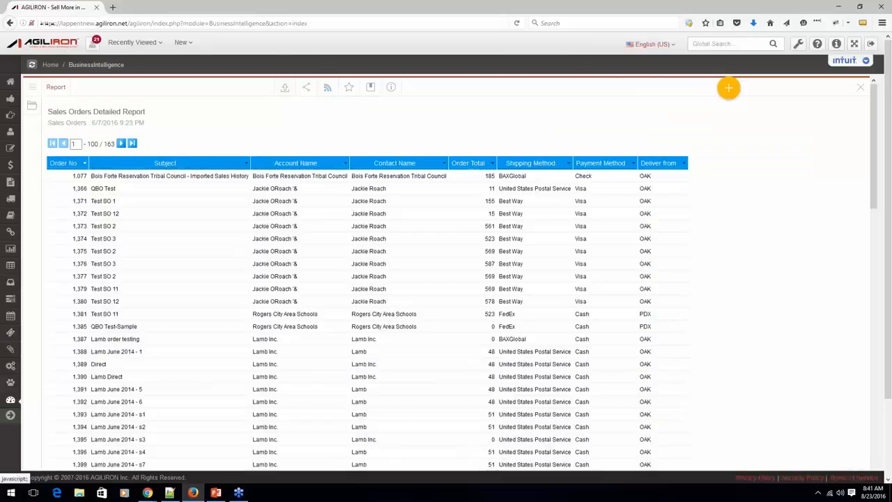
# - Check the report's snapshot option without creating one, and close the Sales Orders Detailed Report
pyautogui.click(369, 91)
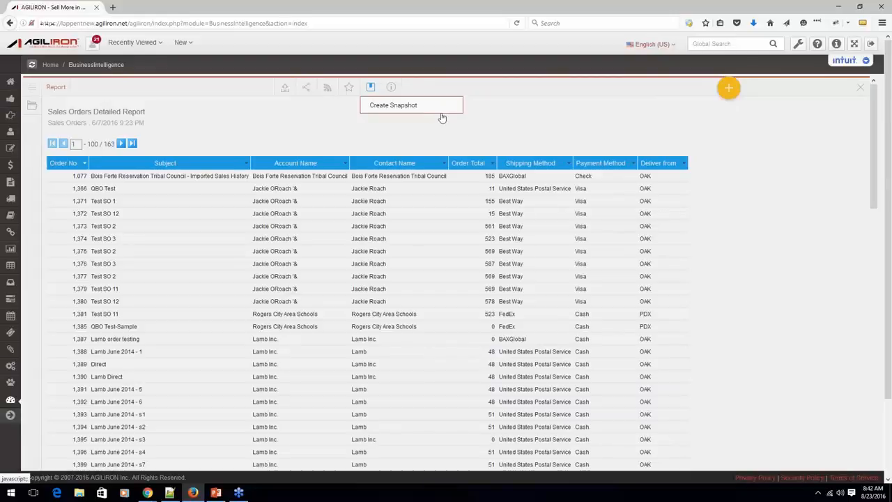
pyautogui.click(498, 140)
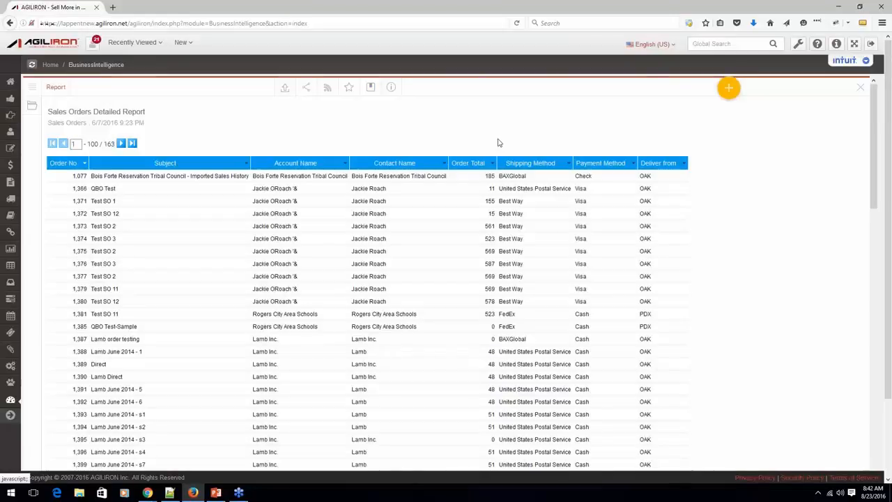
pyautogui.click(862, 88)
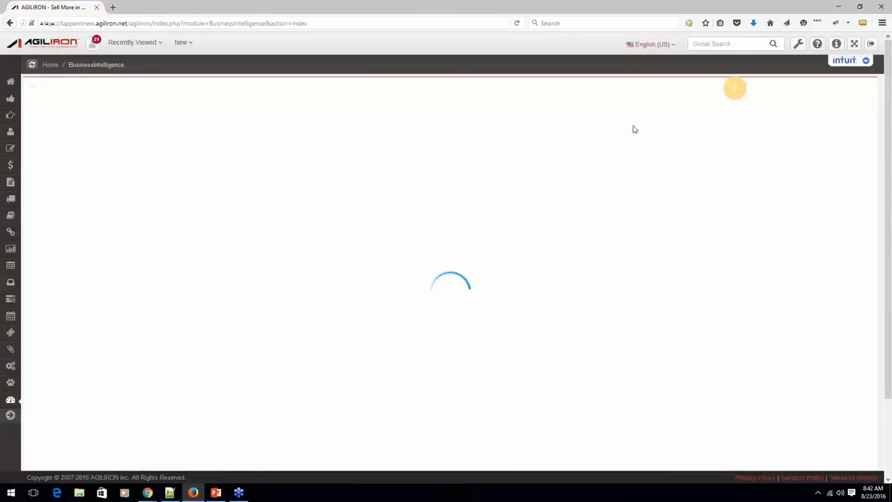
# - Create a new report based on the Sales Orders view and widen its field list to show the full folder names
pyautogui.click(737, 91)
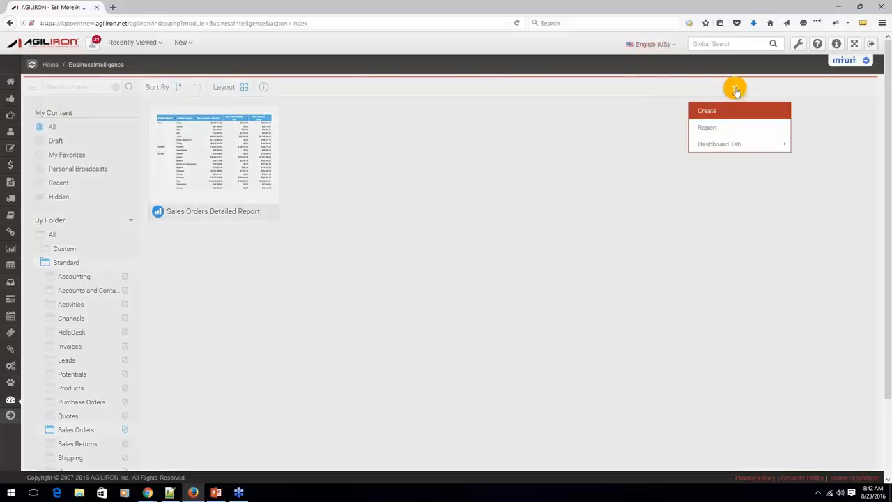
pyautogui.click(708, 128)
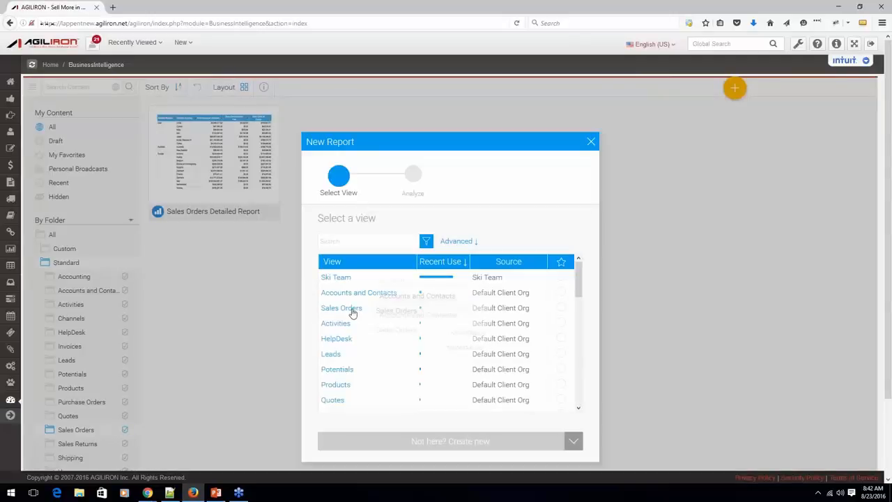
pyautogui.moveTo(350, 313)
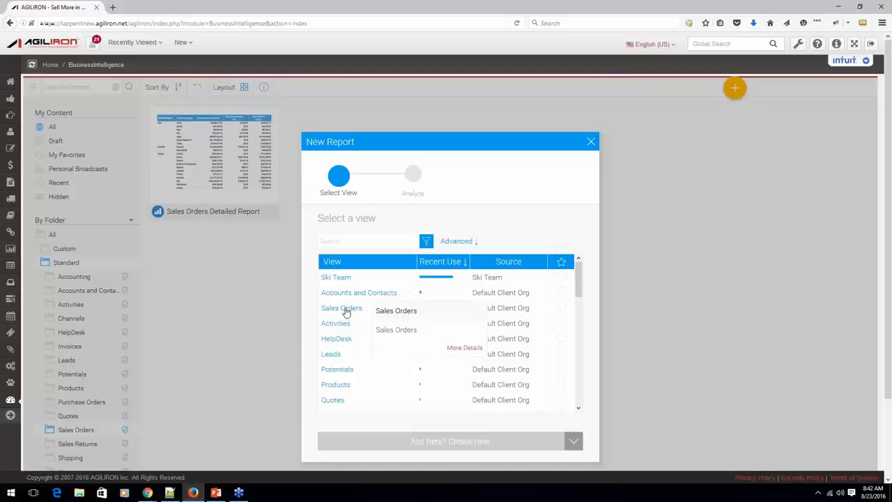
pyautogui.click(343, 308)
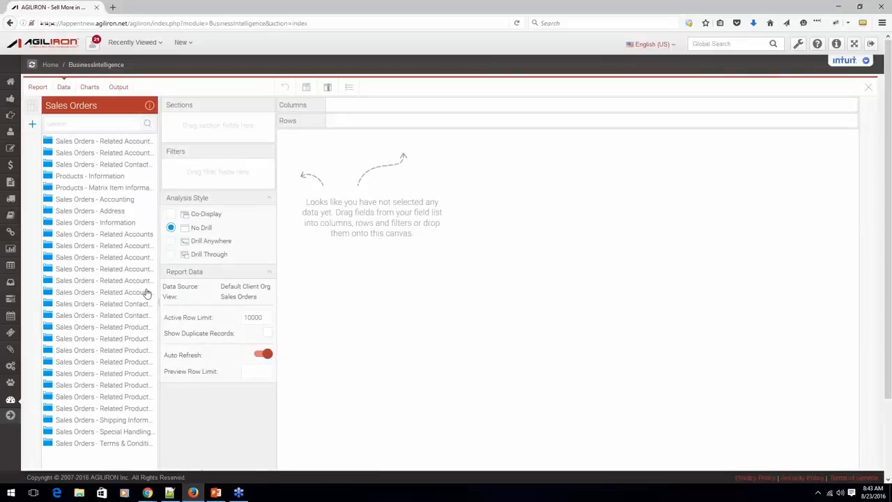
pyautogui.moveTo(160, 304); pyautogui.dragTo(207, 301)
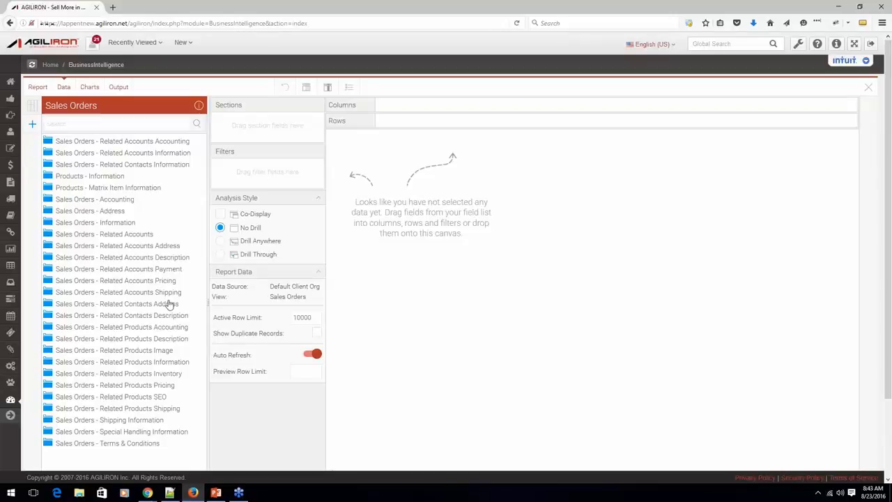
# - Add Order No, Order Total, Created Time and Channel Order ID from Sales Orders - Information, plus Account Name from Related Accounts Information, as report columns
pyautogui.click(50, 223)
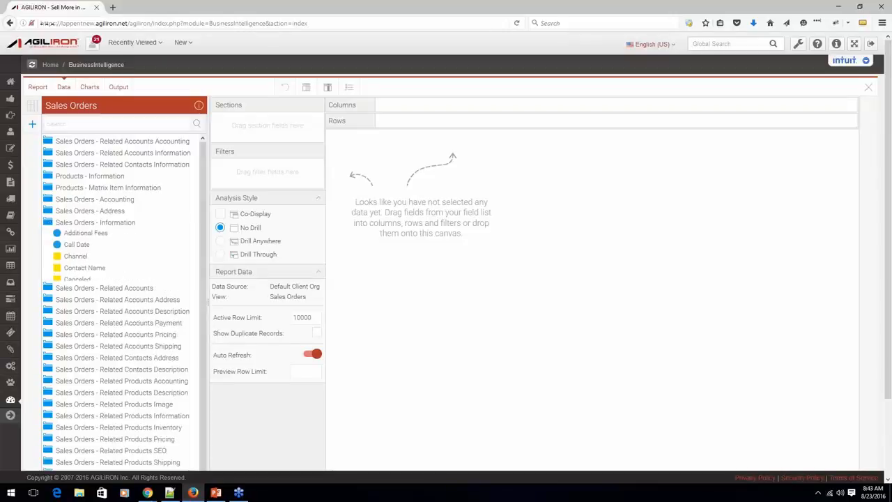
pyautogui.scroll(-1, 202, 264)
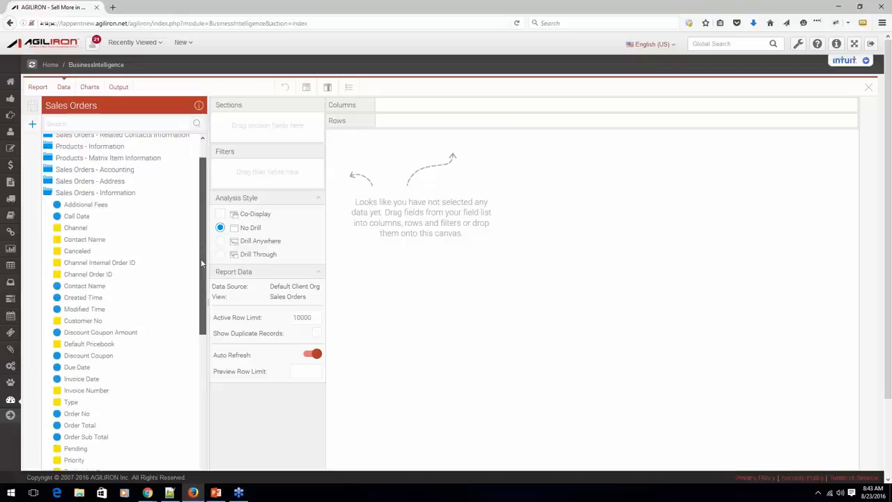
pyautogui.scroll(-2, 201, 264)
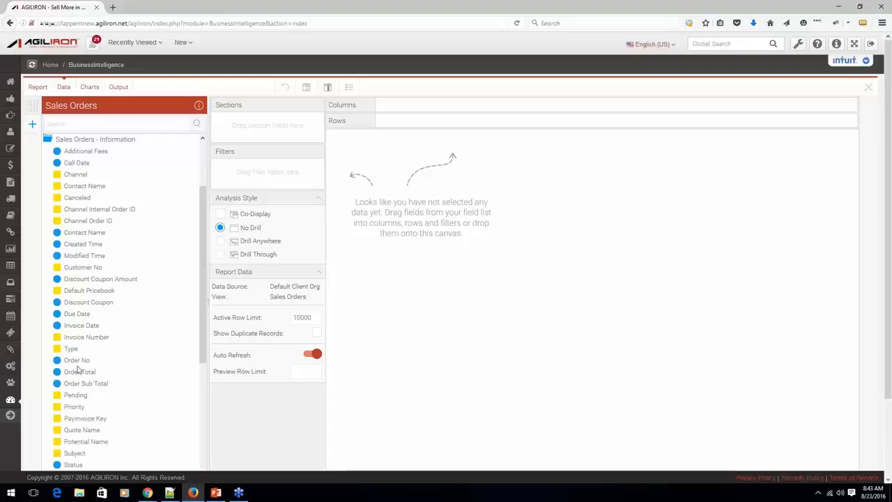
pyautogui.moveTo(151, 356); pyautogui.dragTo(393, 327)
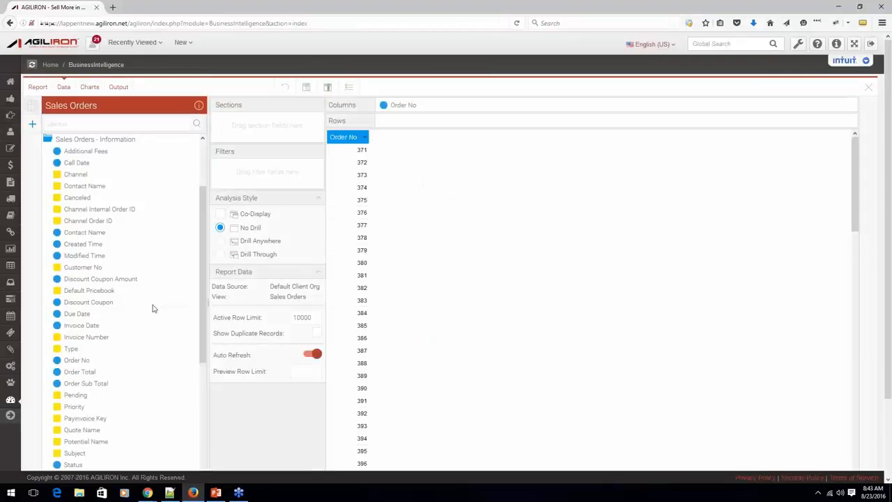
pyautogui.moveTo(84, 372); pyautogui.dragTo(375, 315)
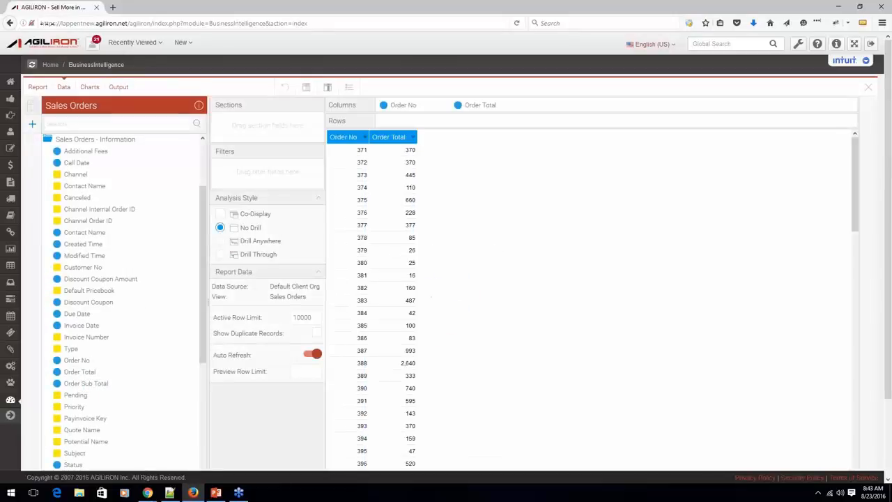
pyautogui.moveTo(149, 247); pyautogui.dragTo(437, 305)
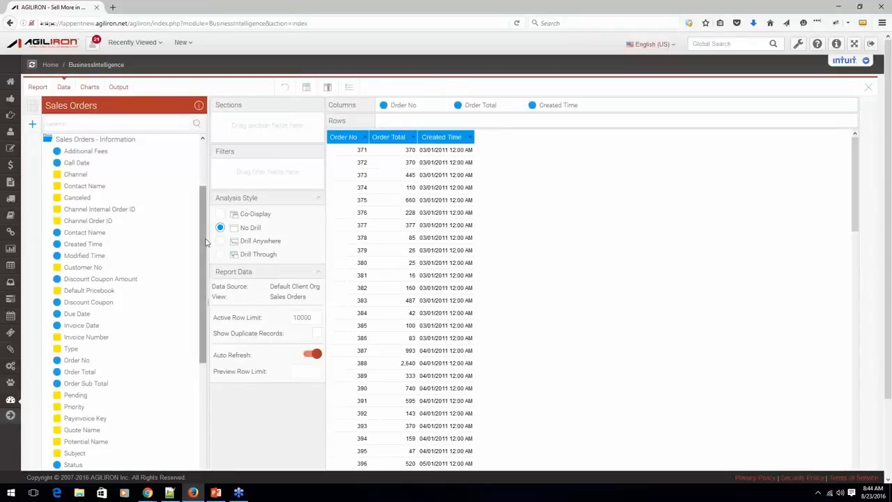
pyautogui.moveTo(88, 220); pyautogui.dragTo(578, 265)
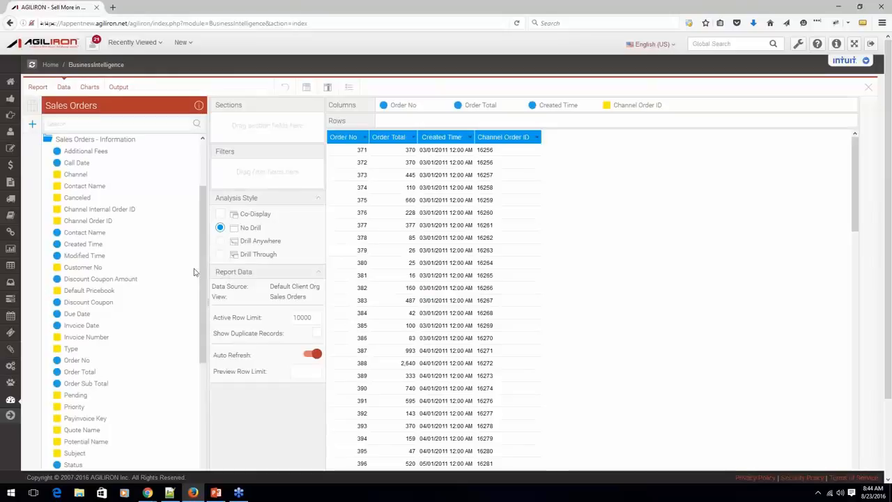
pyautogui.scroll(5, 202, 150)
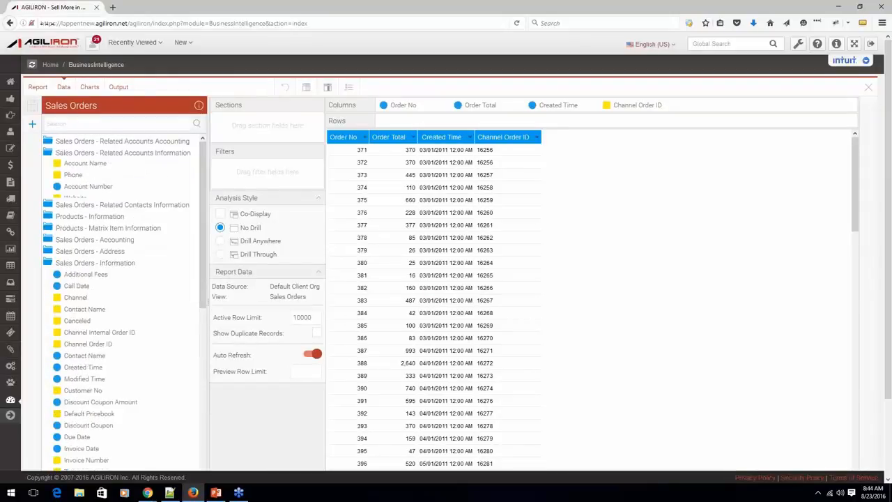
pyautogui.moveTo(99, 165); pyautogui.dragTo(613, 192)
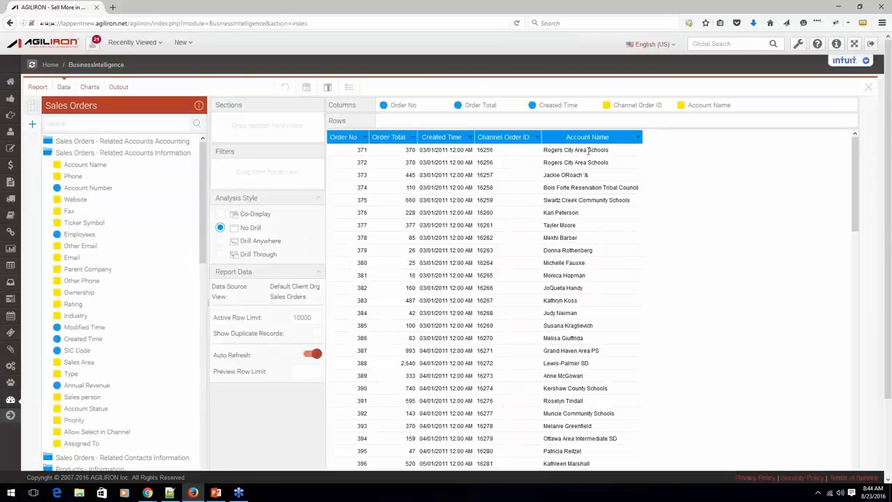
# - Reorder the report columns to Account Name, Created Time, Order No, Channel Order ID, Order Total
pyautogui.moveTo(589, 137); pyautogui.dragTo(338, 132)
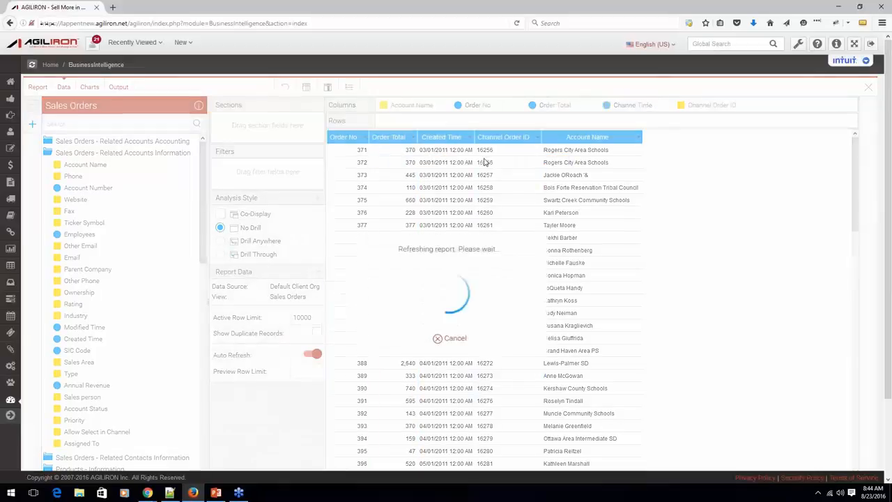
pyautogui.moveTo(556, 143); pyautogui.dragTo(422, 155)
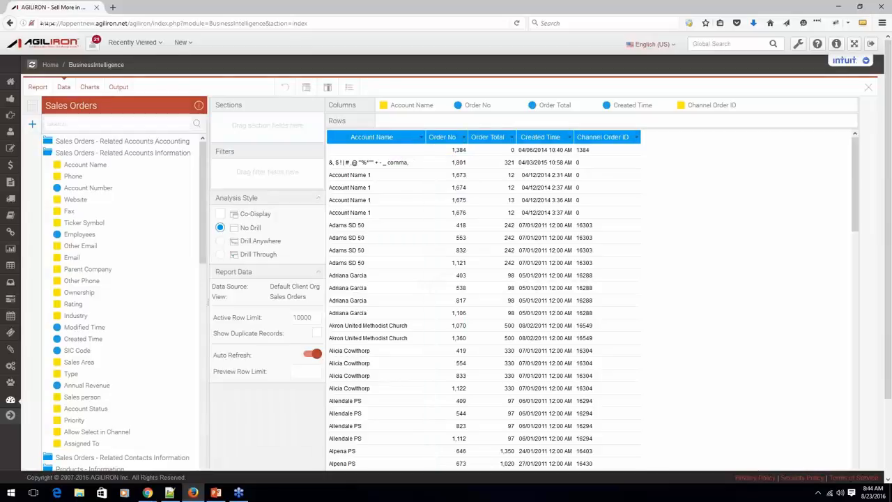
pyautogui.moveTo(507, 138); pyautogui.dragTo(620, 179)
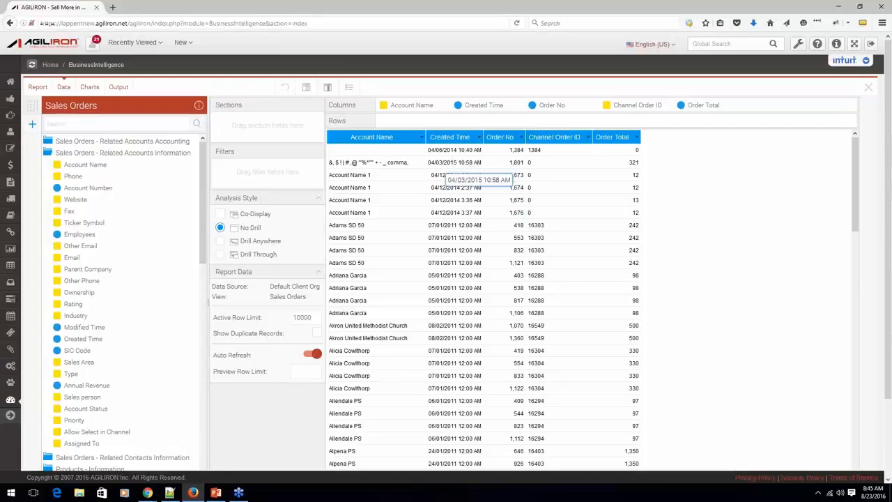
# - Turn on Suppress Duplicates in the column formatting of Account Name
pyautogui.click(422, 137)
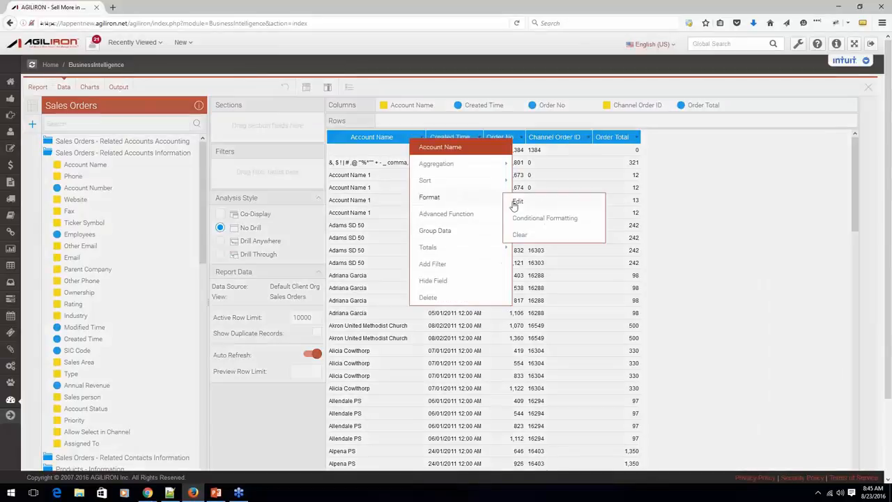
pyautogui.click(514, 200)
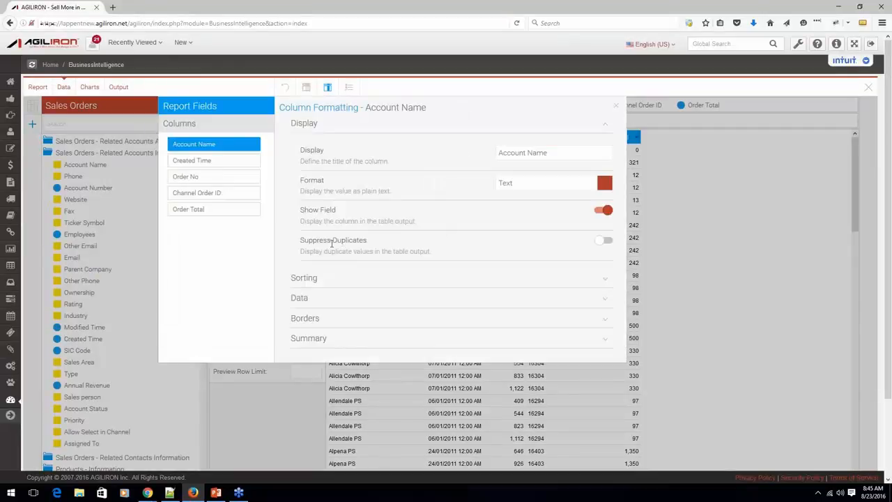
pyautogui.click(605, 240)
pyautogui.click(617, 106)
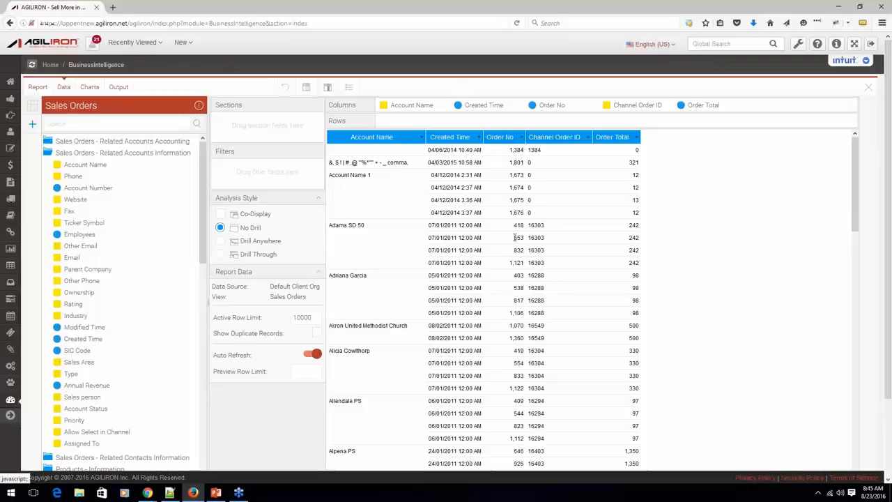
# - Turn off the thousand separator in the column formatting of Order No
pyautogui.click(520, 137)
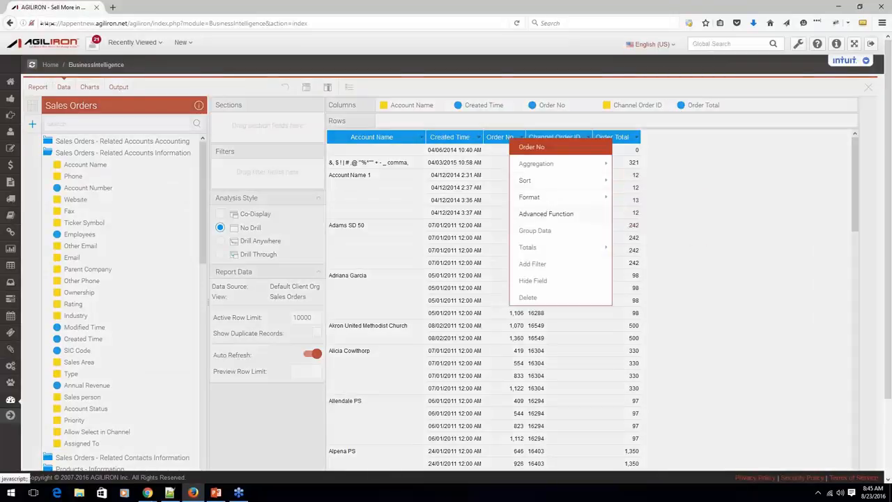
pyautogui.moveTo(573, 196)
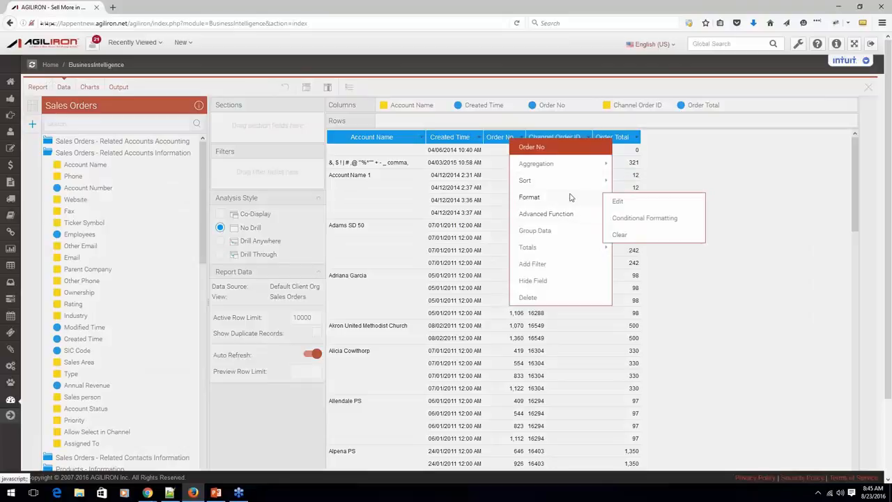
pyautogui.click(616, 213)
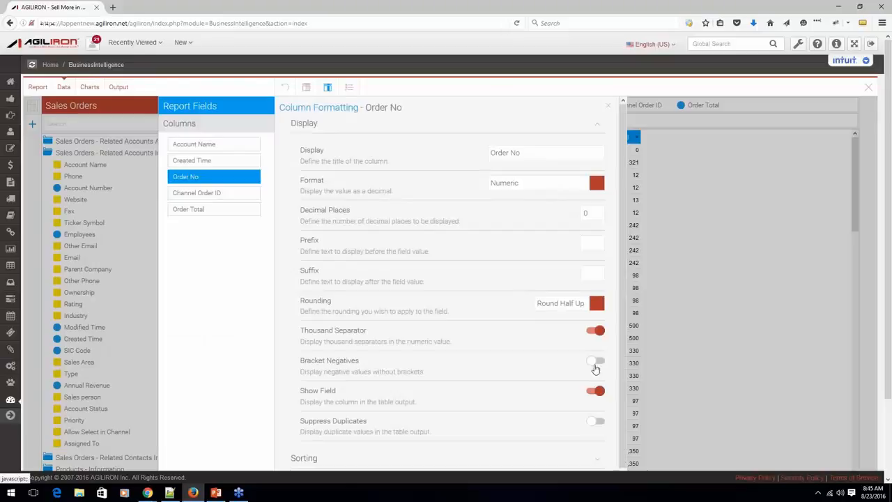
pyautogui.click(592, 332)
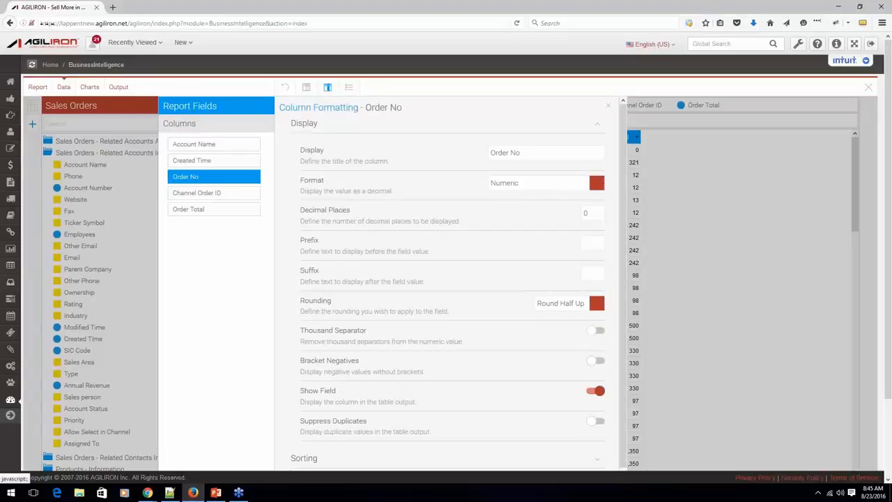
pyautogui.click(610, 106)
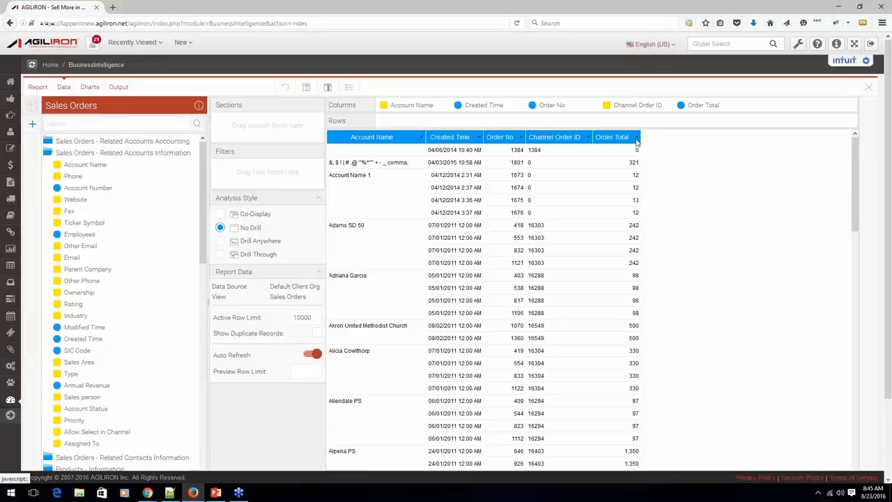
# - Format the Order Total column with 2 decimal places and a $ prefix
pyautogui.click(636, 138)
pyautogui.moveTo(652, 197)
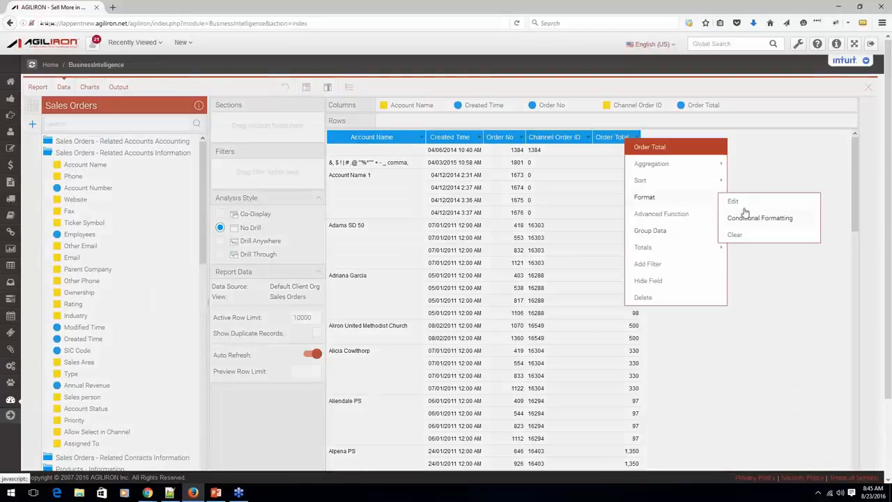
pyautogui.click(741, 203)
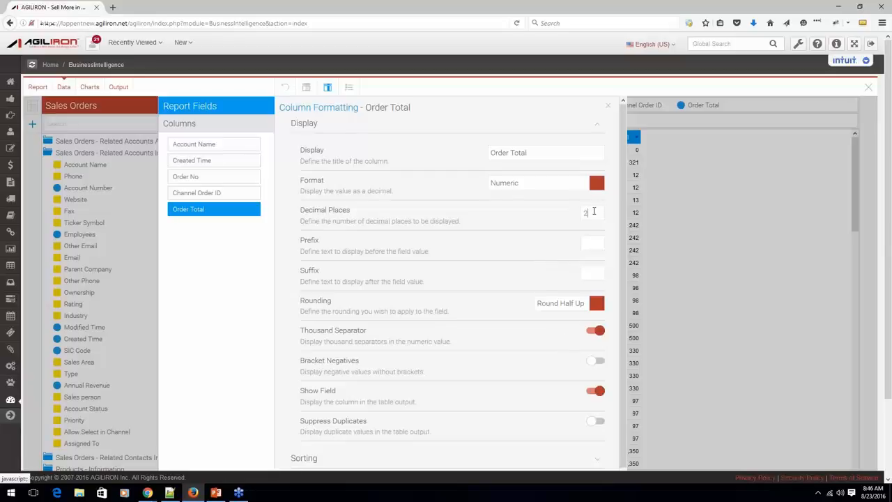
pyautogui.click(589, 243)
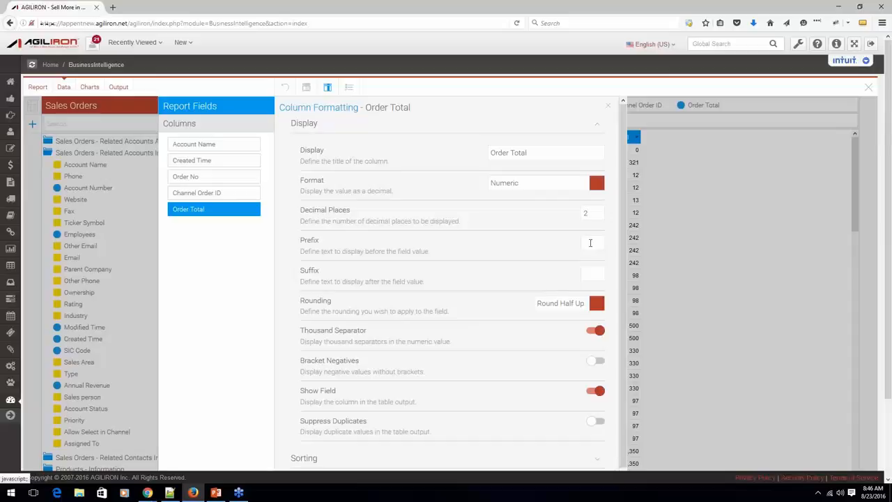
pyautogui.write('$')
pyautogui.click(608, 105)
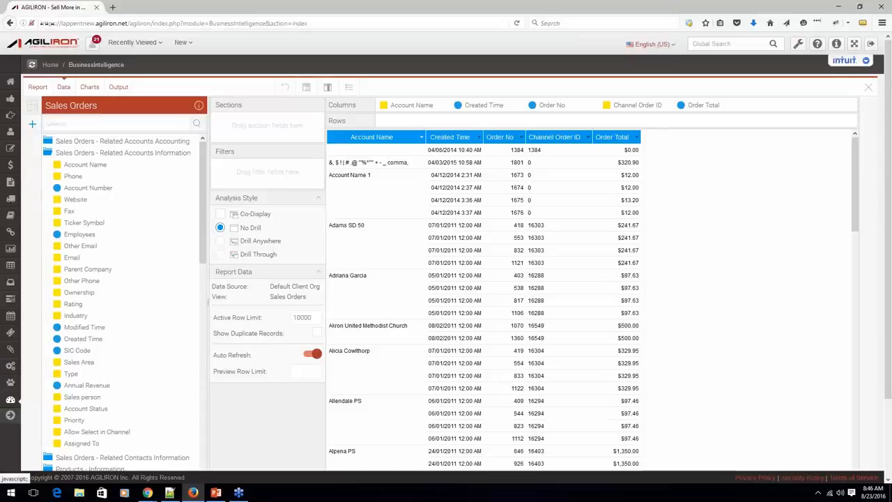
# - Change the display title of the Account Name column to Customer
pyautogui.click(422, 137)
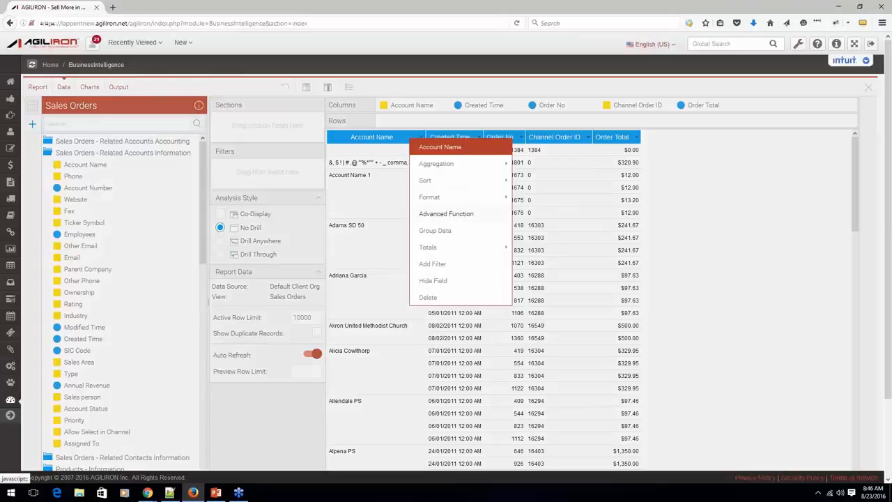
pyautogui.click(515, 203)
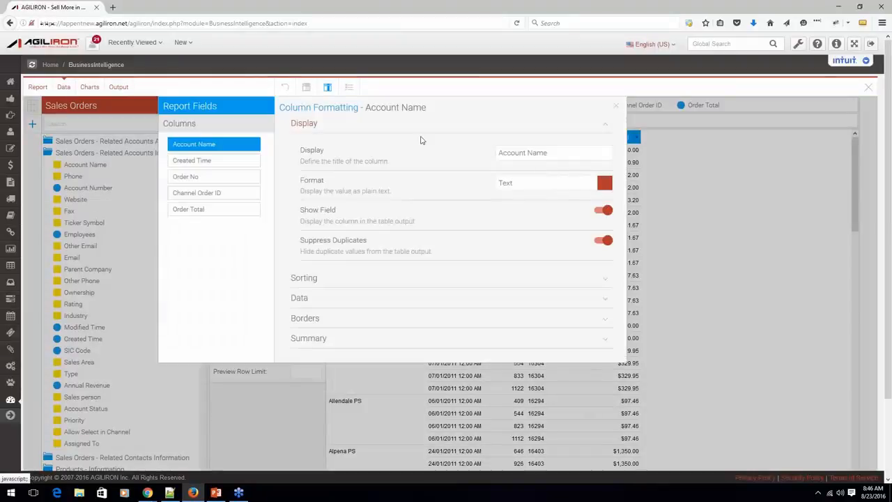
pyautogui.moveTo(549, 153); pyautogui.dragTo(493, 150)
pyautogui.write('Customer')
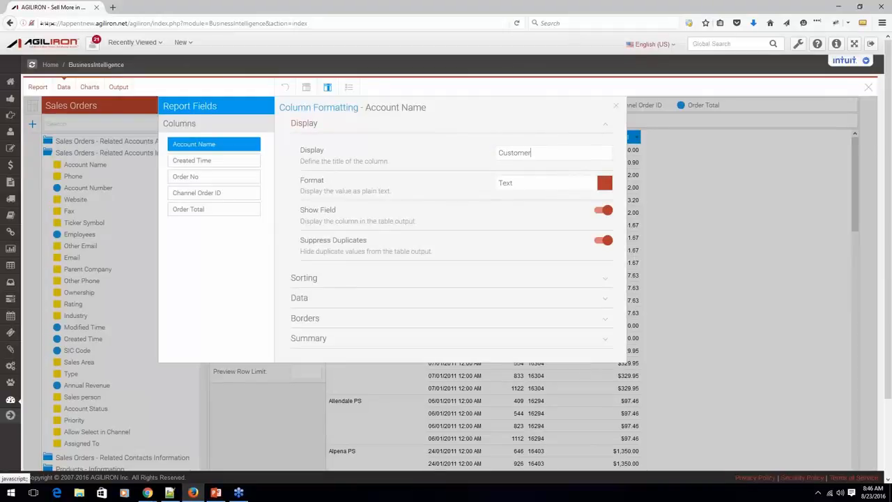
pyautogui.click(616, 106)
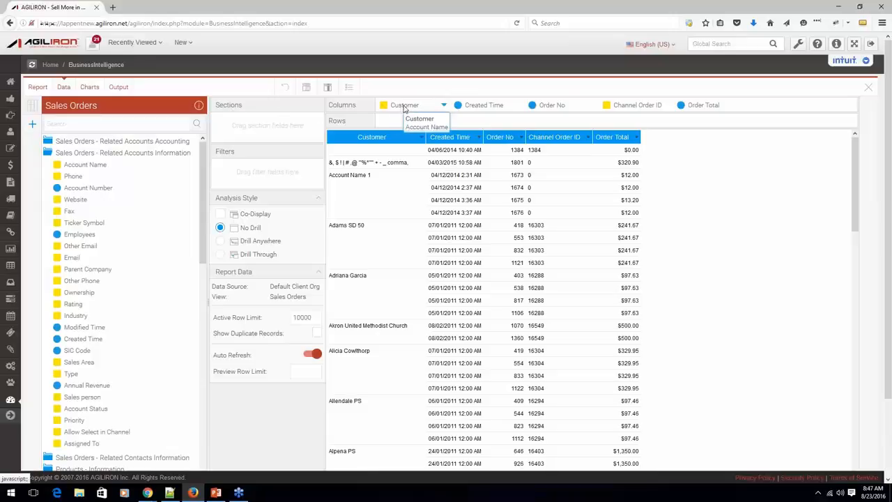
# - Move the Customer field from the columns to the report sections and show the report's output
pyautogui.moveTo(389, 108); pyautogui.dragTo(291, 153)
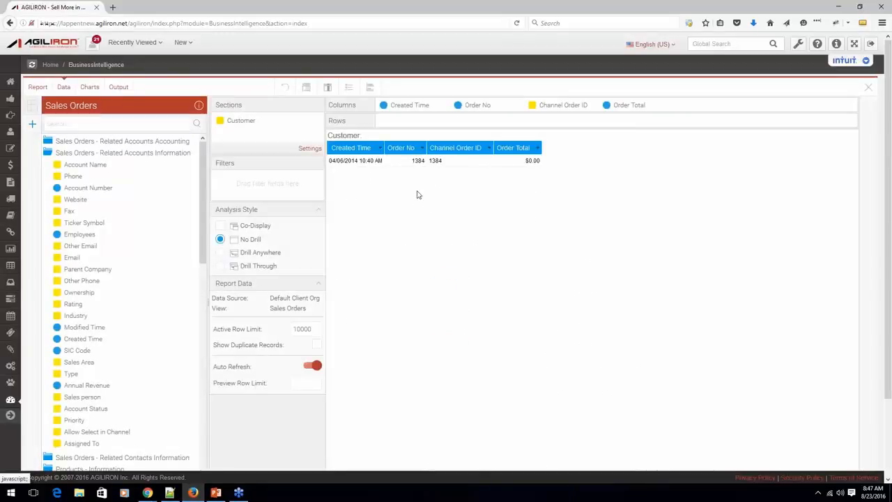
pyautogui.click(118, 87)
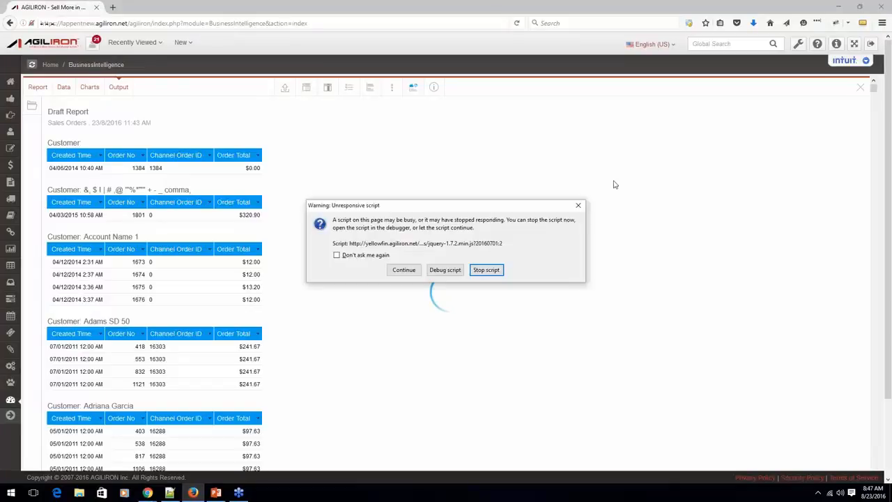
# - Dismiss the unresponsive script warning and look over the orders sectioned by customer in the report output
pyautogui.click(578, 205)
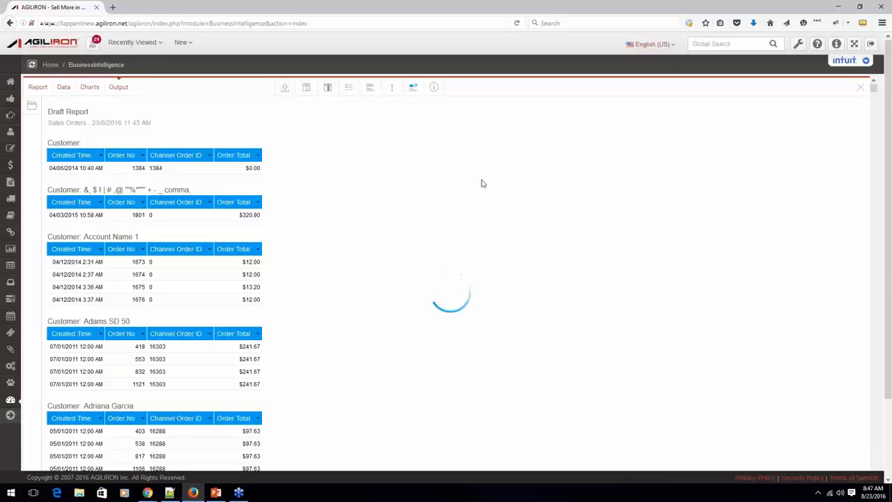
pyautogui.scroll(-1, 311, 234)
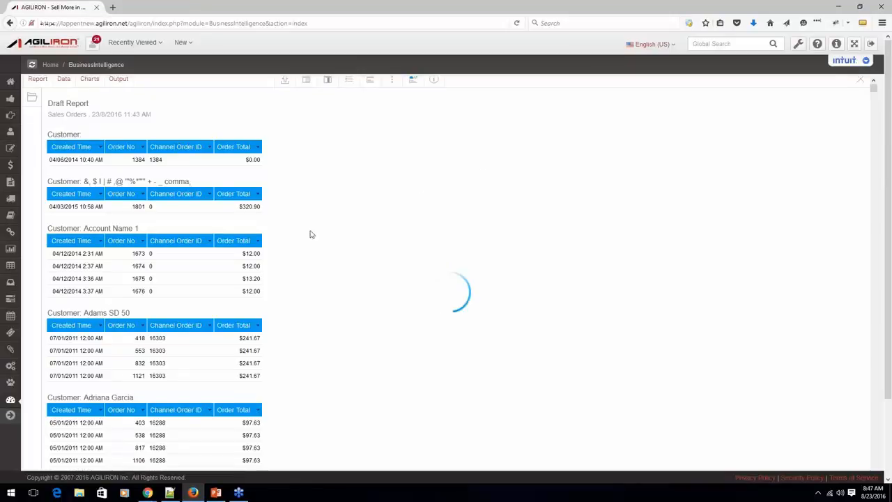
pyautogui.scroll(-8, 312, 234)
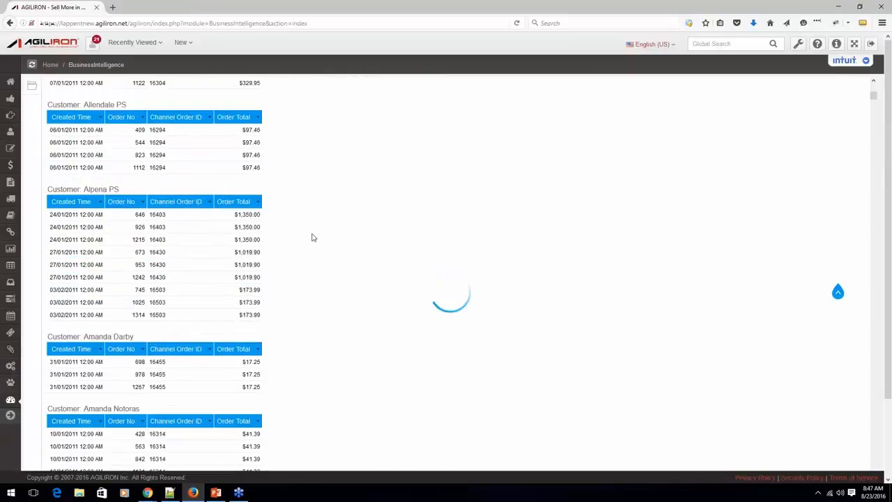
pyautogui.scroll(9, 312, 235)
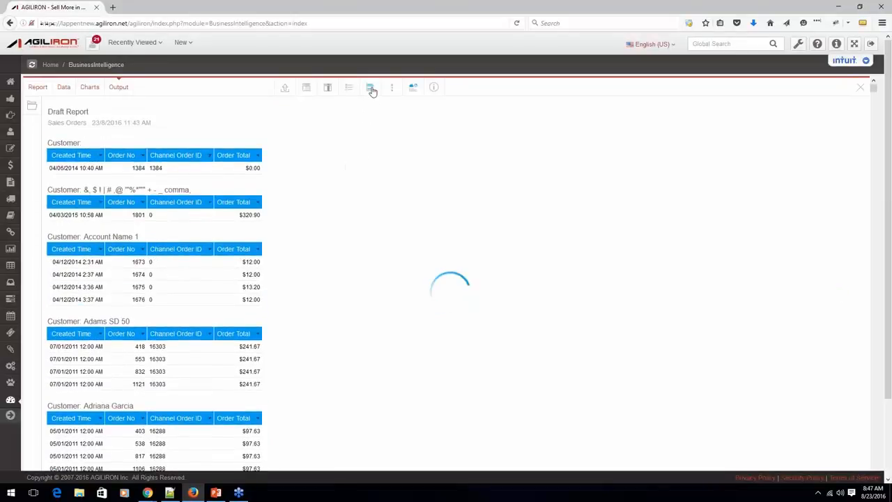
# - Set the Customer section style to Tabbed and view the orders on the Adams SD 50 and Akron United Methodist Church tabs
pyautogui.click(371, 88)
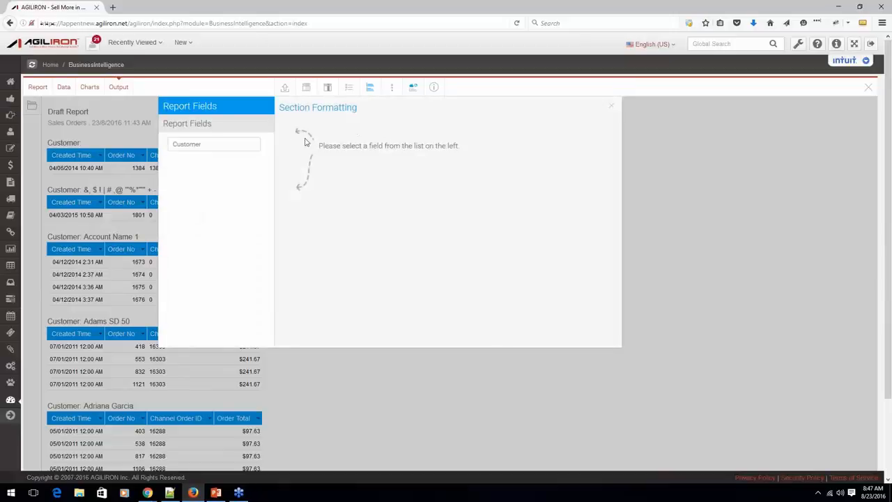
pyautogui.click(215, 147)
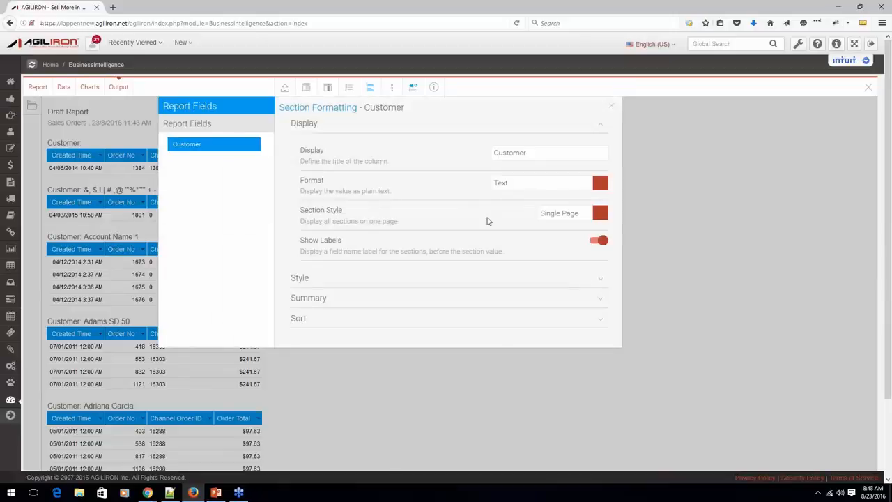
pyautogui.click(601, 213)
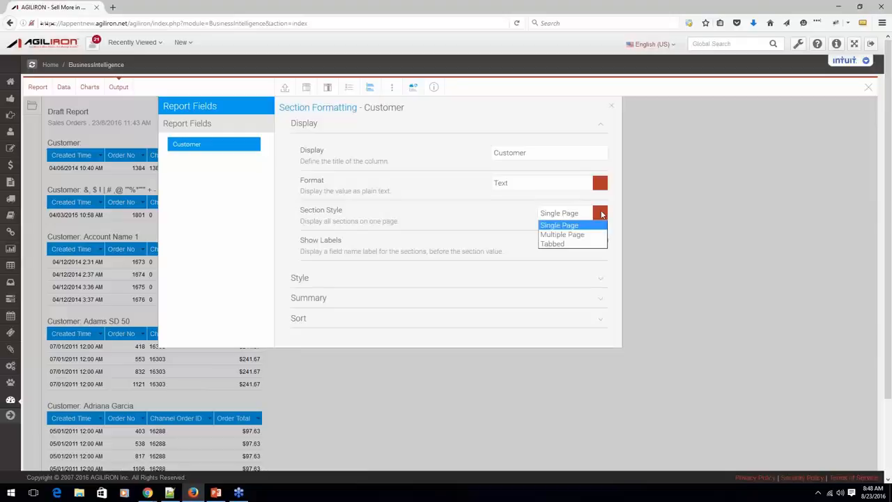
pyautogui.click(555, 244)
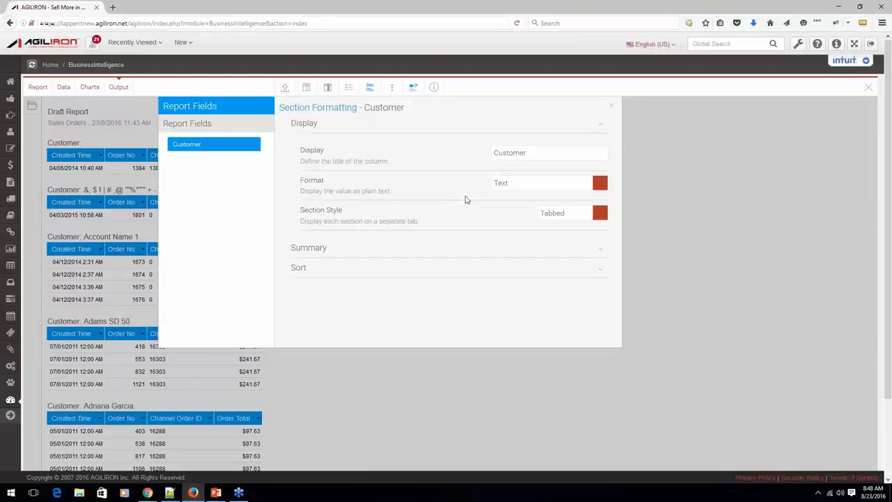
pyautogui.click(611, 106)
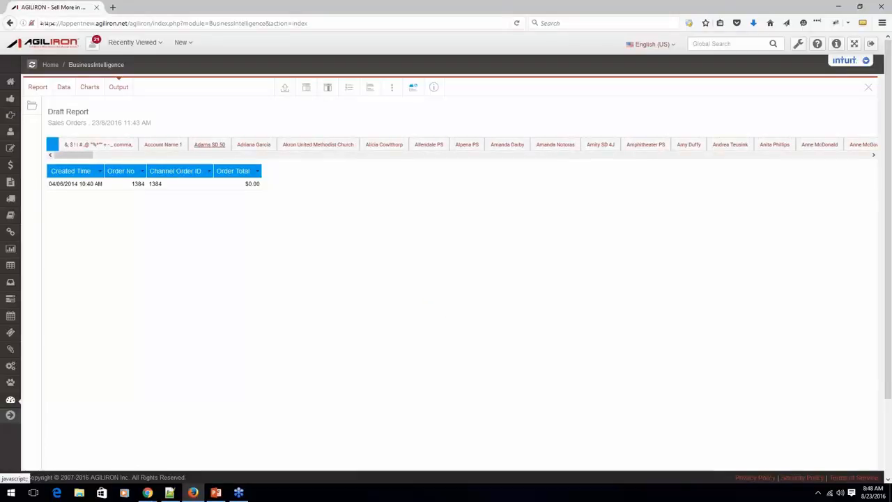
pyautogui.click(210, 145)
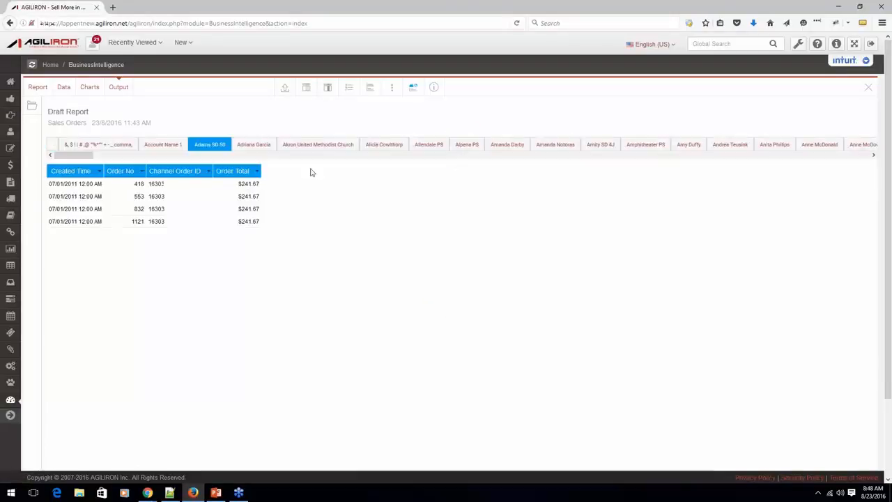
pyautogui.click(318, 145)
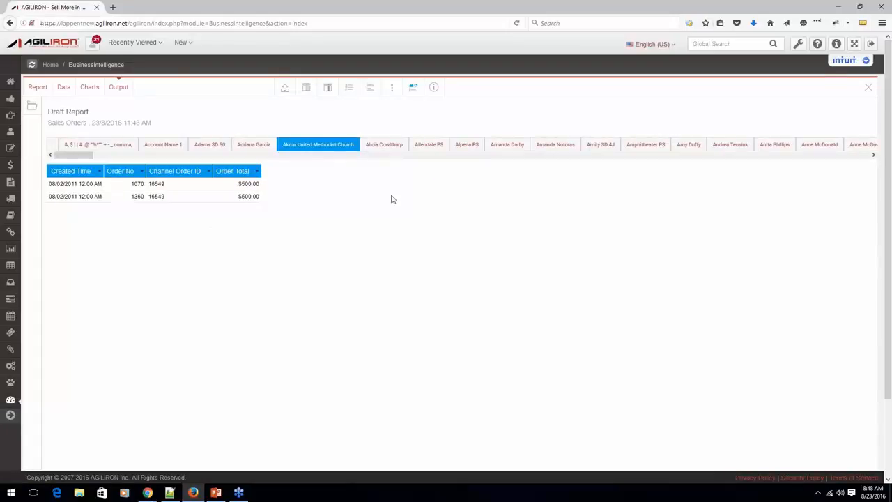
# - Return to the report data and move the Customer field from the sections to the start of the columns
pyautogui.click(868, 88)
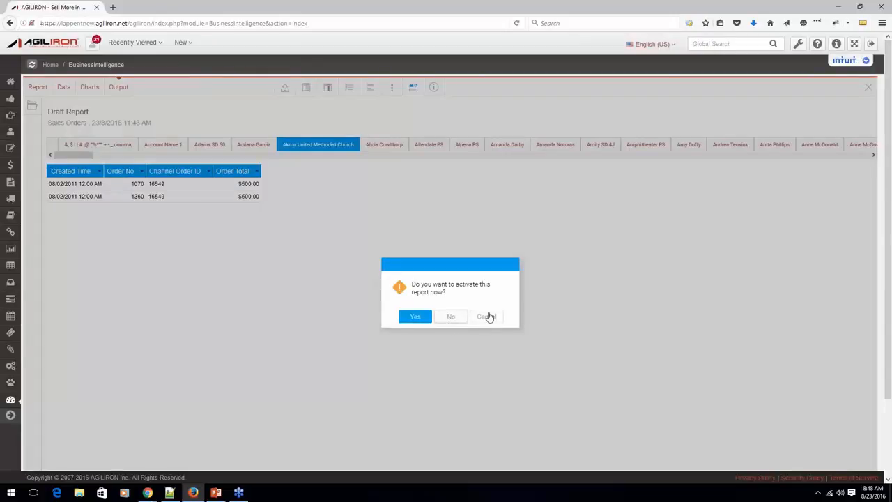
pyautogui.click(486, 316)
pyautogui.click(64, 87)
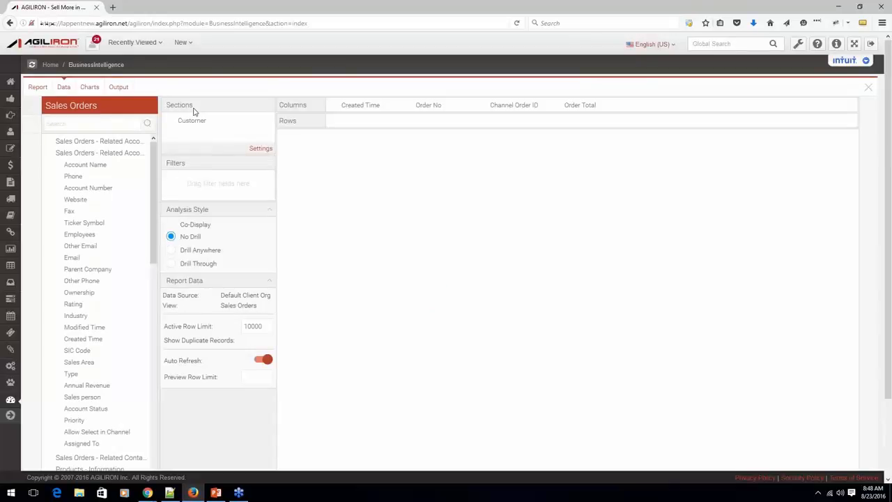
pyautogui.moveTo(186, 128); pyautogui.dragTo(357, 108)
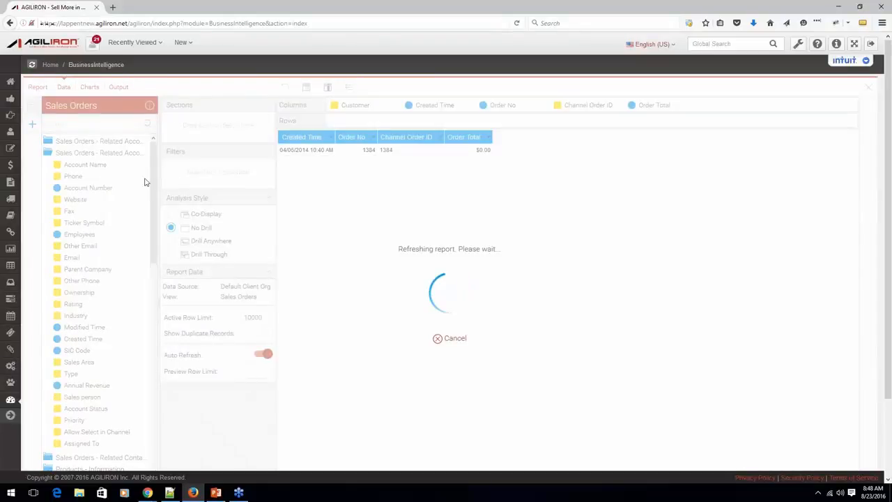
# - Add Account Name as a report filter and open its value selection, leaving the filter value empty
pyautogui.moveTo(79, 170); pyautogui.dragTo(188, 173)
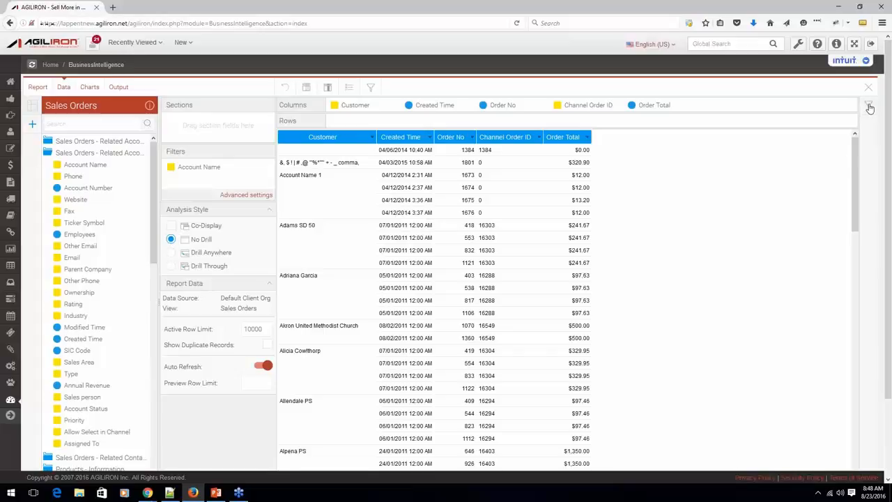
pyautogui.click(871, 107)
pyautogui.click(842, 132)
pyautogui.click(712, 144)
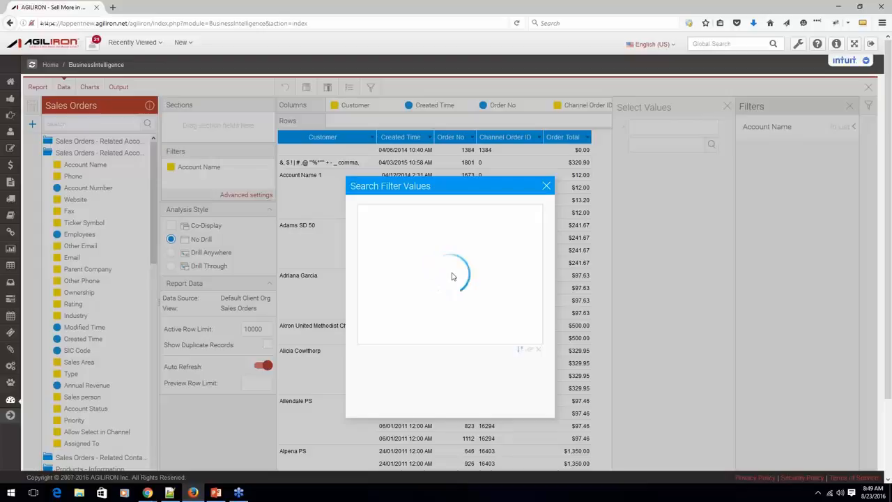
pyautogui.click(547, 187)
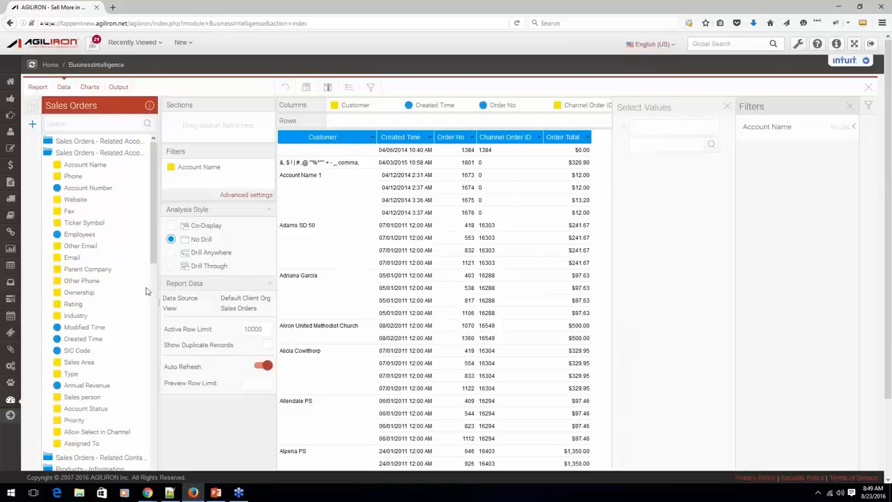
# - Examine the calculated field setup and the fields available for its formula, leaving without saving a calculation
pyautogui.moveTo(888, 185); pyautogui.dragTo(891, 295)
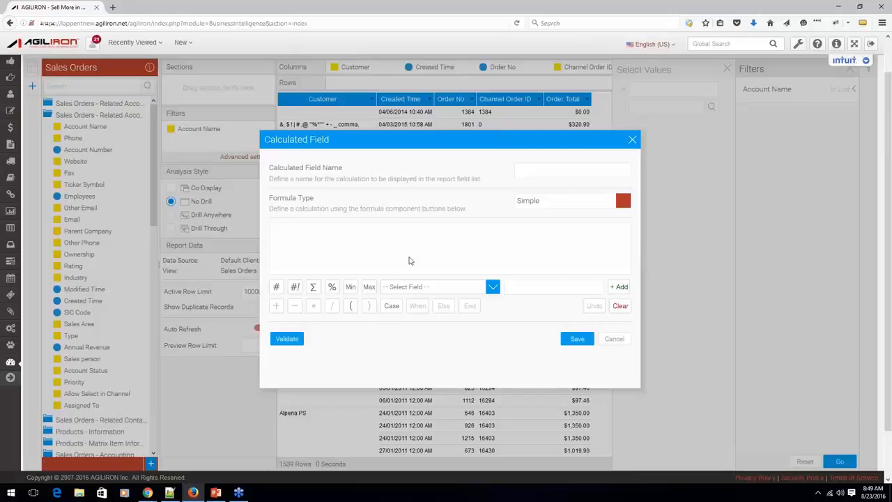
pyautogui.click(492, 290)
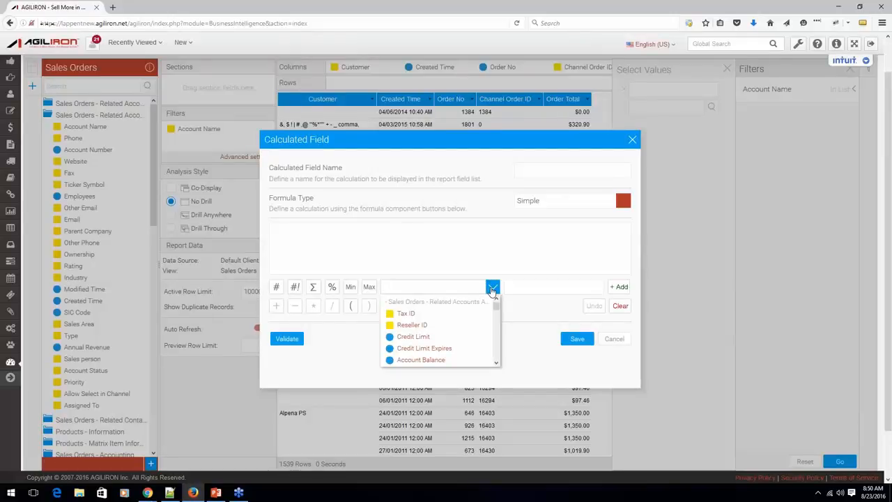
pyautogui.click(461, 245)
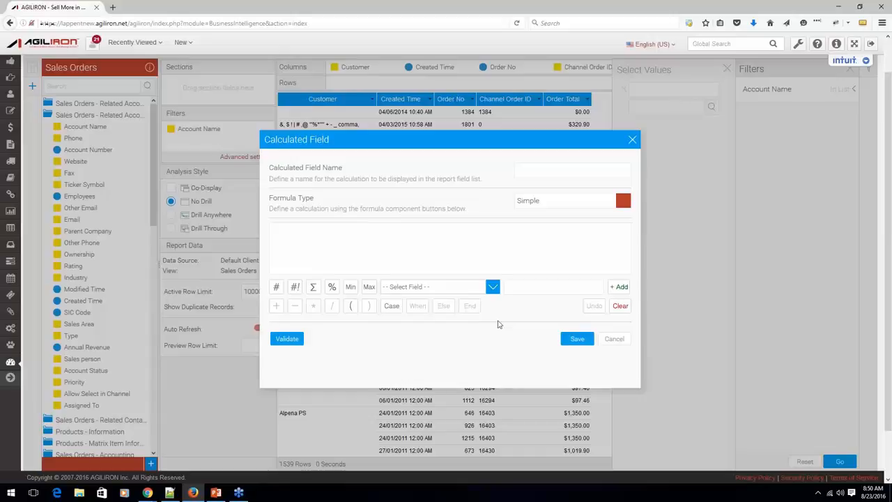
pyautogui.click(616, 340)
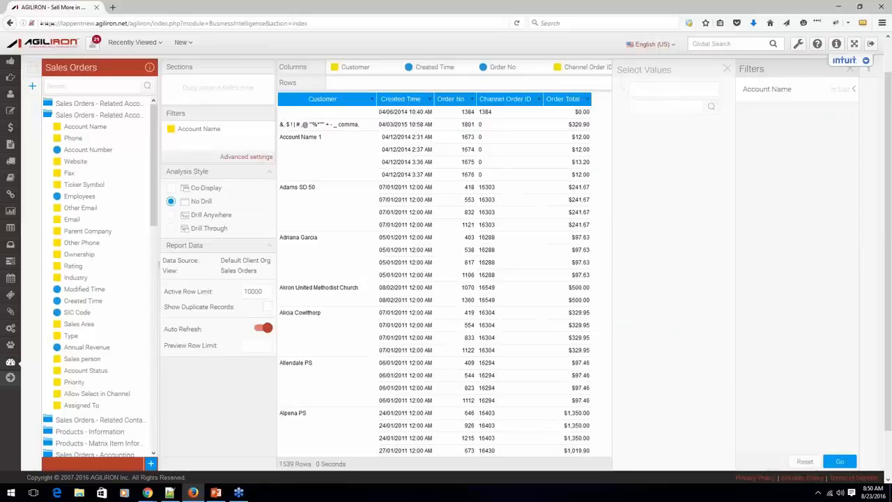
pyautogui.scroll(2, 451, 309)
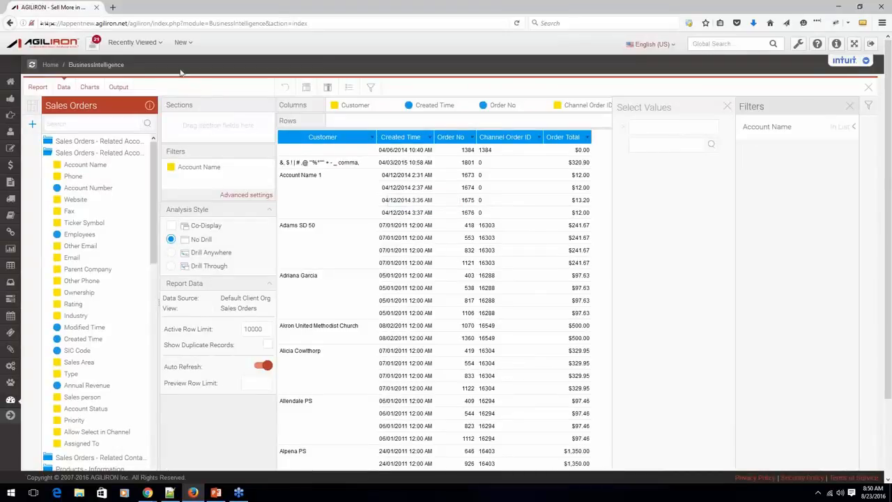
# - Build an auto chart with Customer on the horizontal axis and Order Total on the vertical axis, and browse the available chart types
pyautogui.click(90, 88)
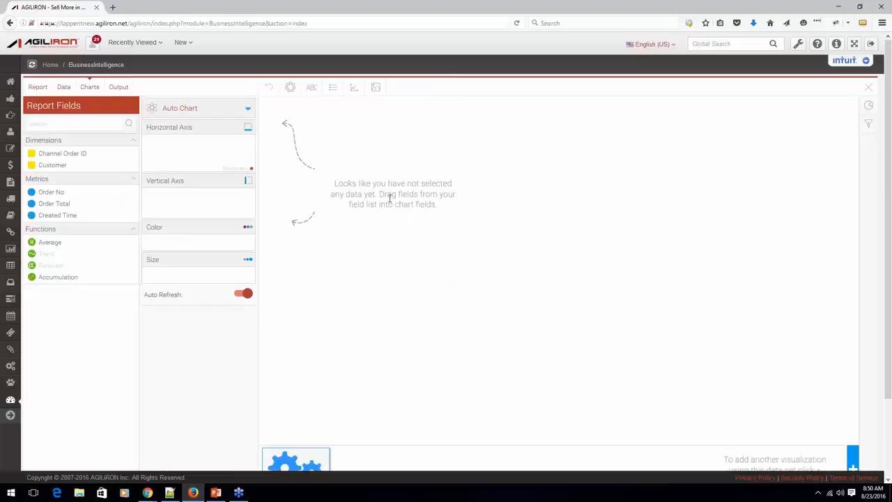
pyautogui.moveTo(54, 168); pyautogui.dragTo(167, 145)
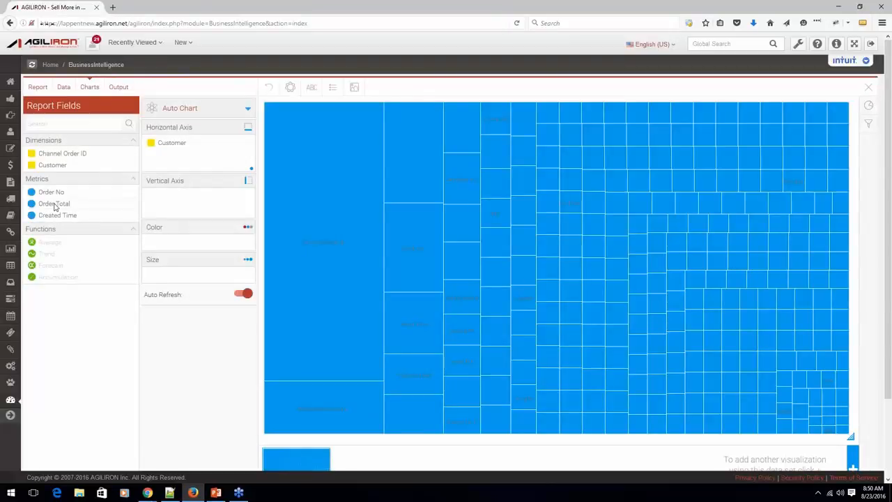
pyautogui.moveTo(55, 207); pyautogui.dragTo(176, 203)
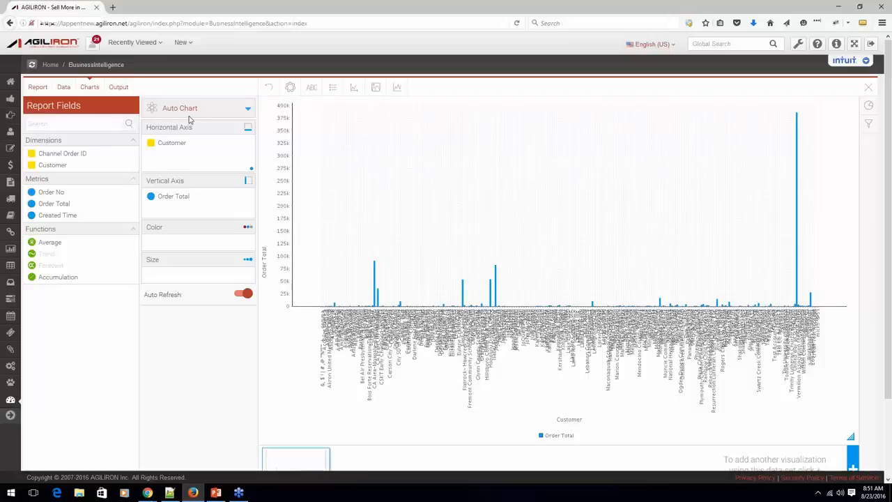
pyautogui.click(248, 110)
pyautogui.click(295, 144)
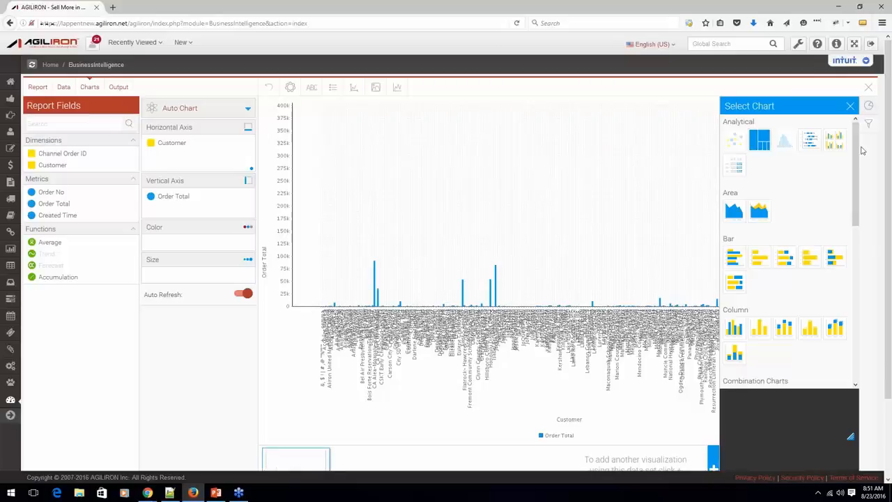
pyautogui.click(851, 106)
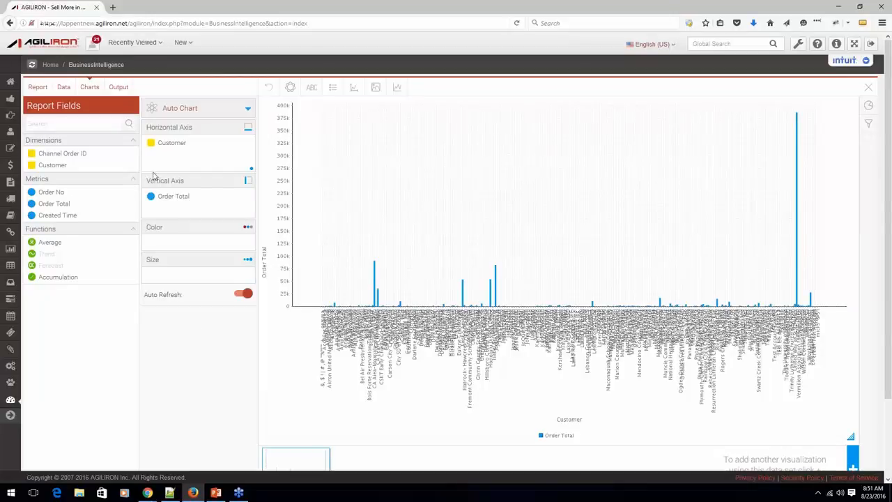
# - Run the report output with the Account Name filter left blank and review the chart and the order table
pyautogui.click(118, 87)
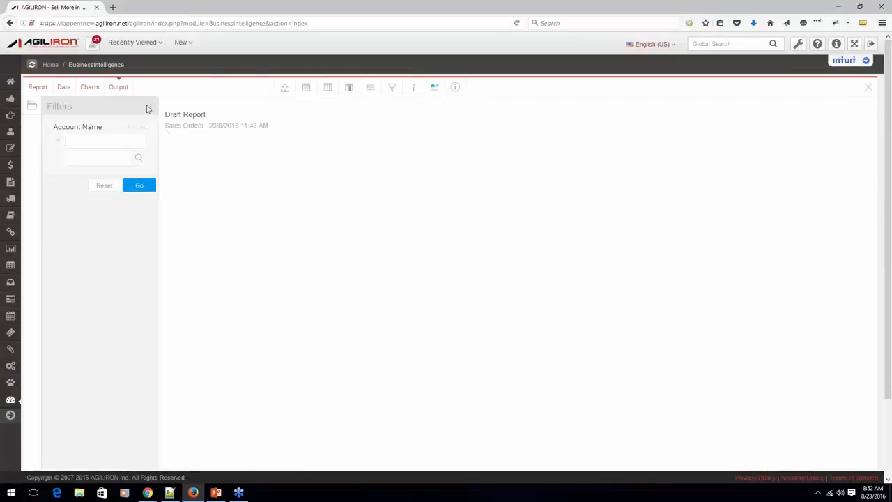
pyautogui.click(151, 106)
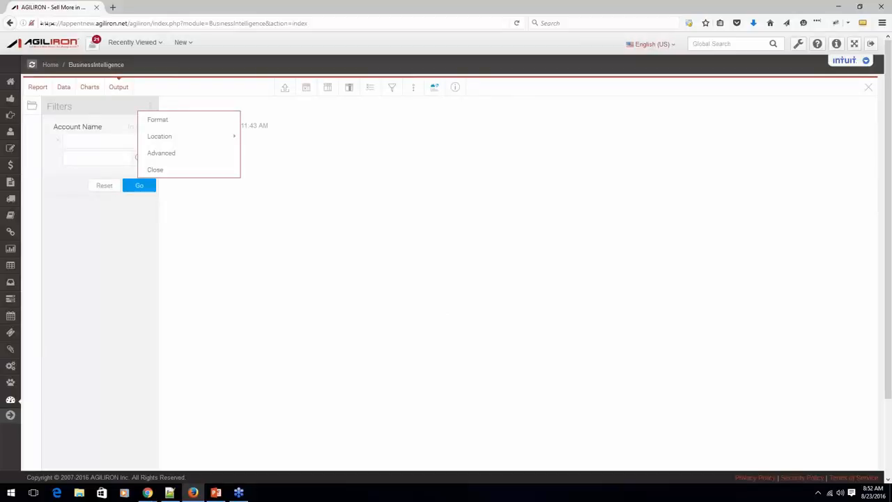
pyautogui.click(161, 169)
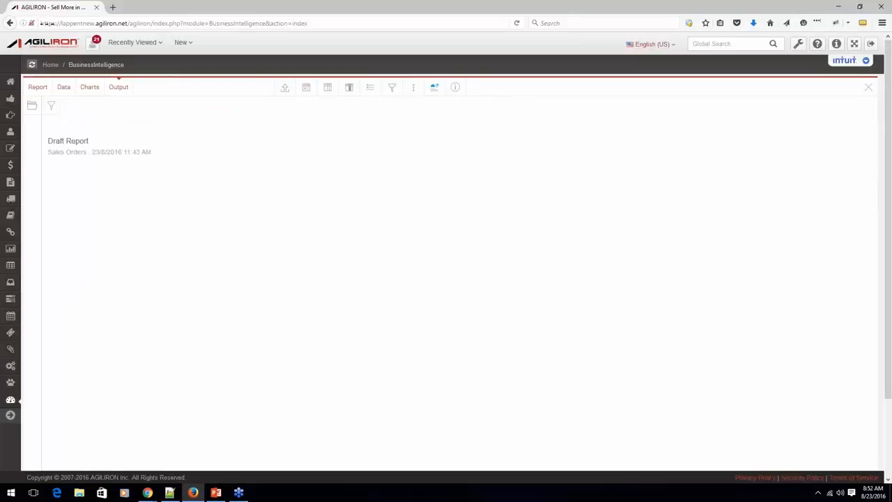
pyautogui.click(53, 106)
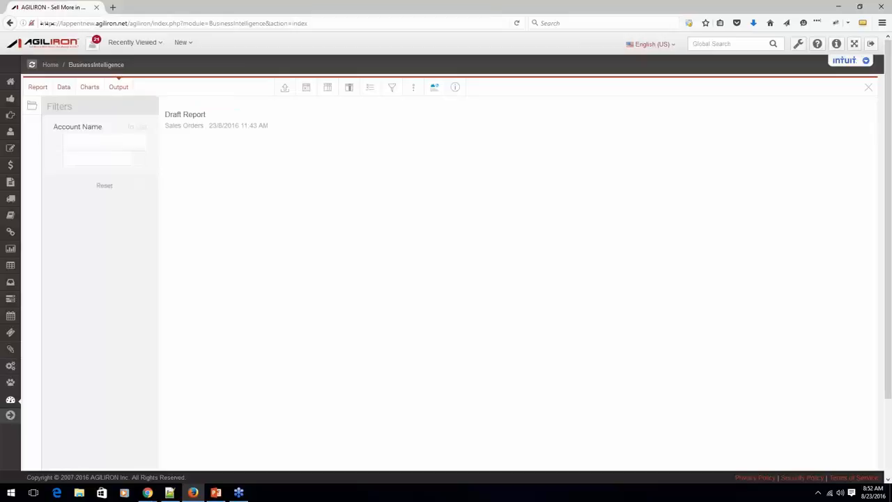
pyautogui.click(139, 186)
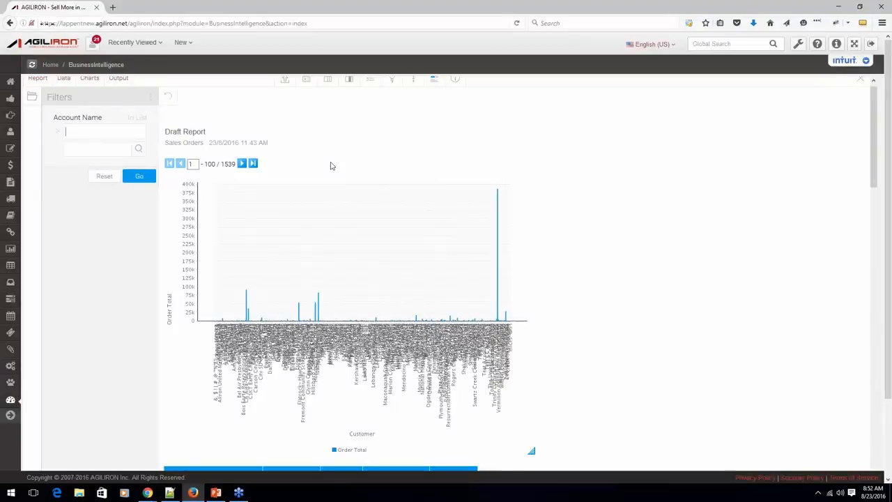
pyautogui.scroll(-3, 331, 165)
pyautogui.scroll(-3, 335, 165)
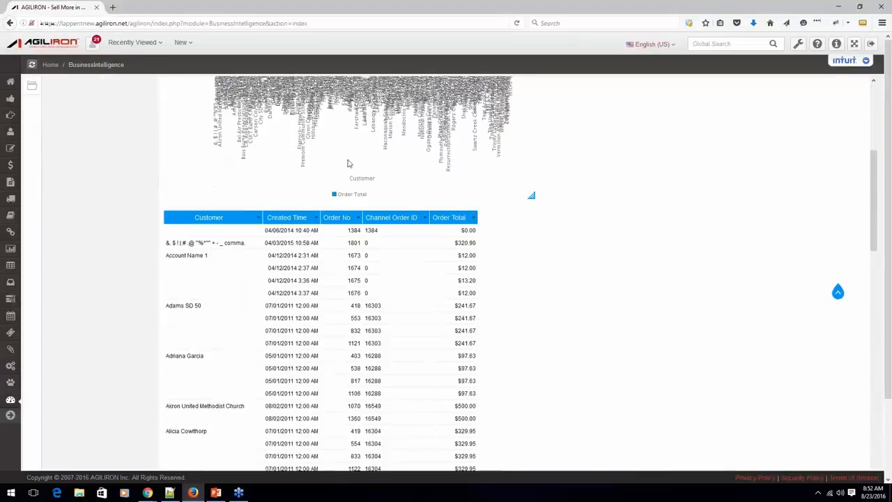
pyautogui.scroll(6, 349, 163)
pyautogui.scroll(-15, 348, 164)
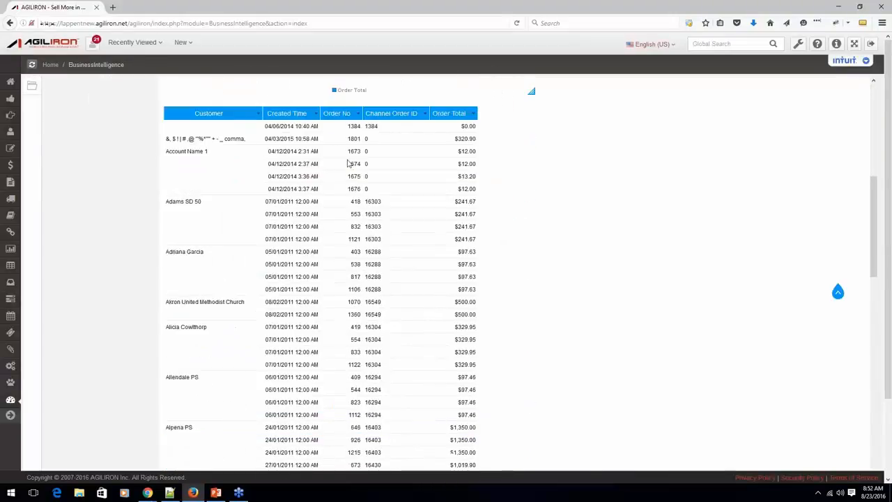
pyautogui.scroll(18, 349, 164)
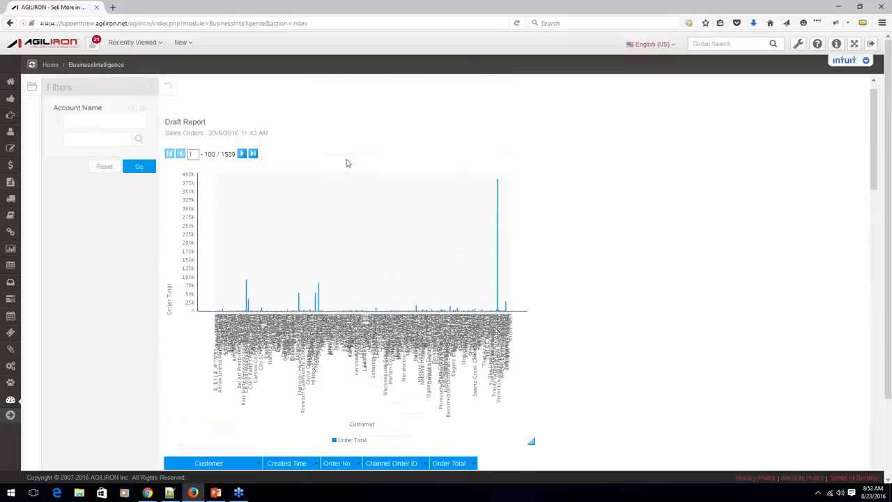
# - Review the report output, return to the chart design and add a second, empty visualization using the same data set
pyautogui.scroll(-4, 347, 164)
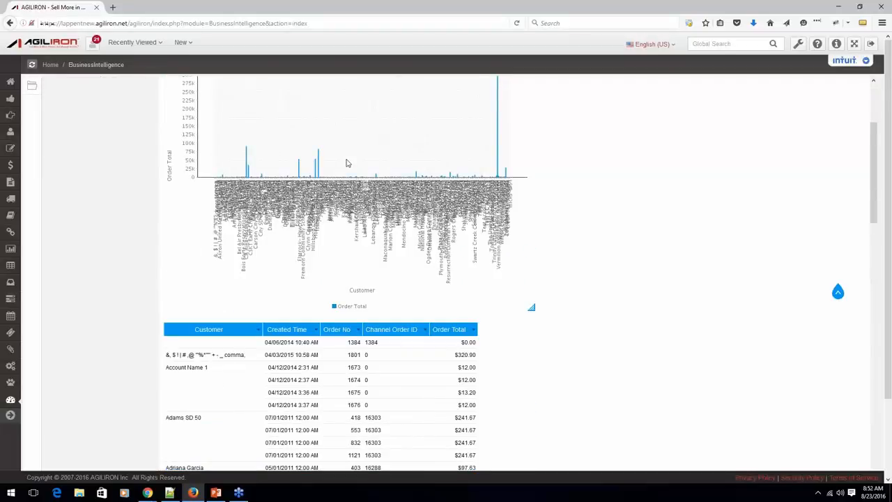
pyautogui.scroll(4, 348, 163)
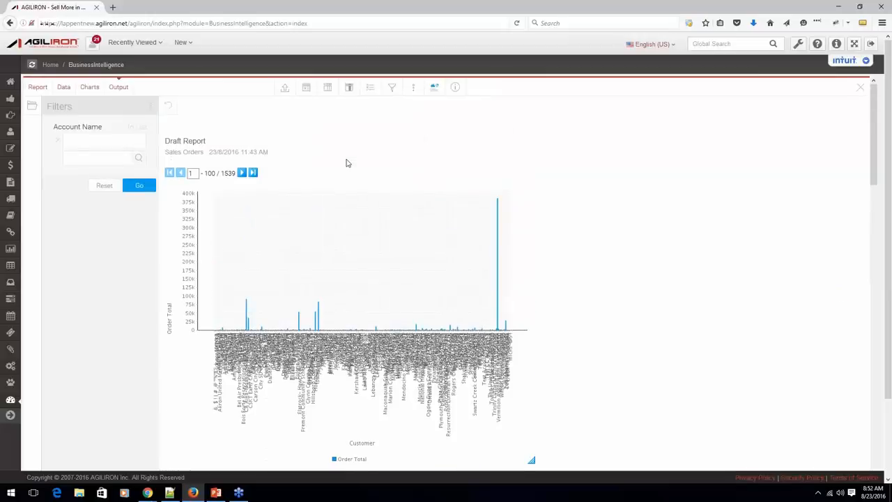
pyautogui.click(90, 92)
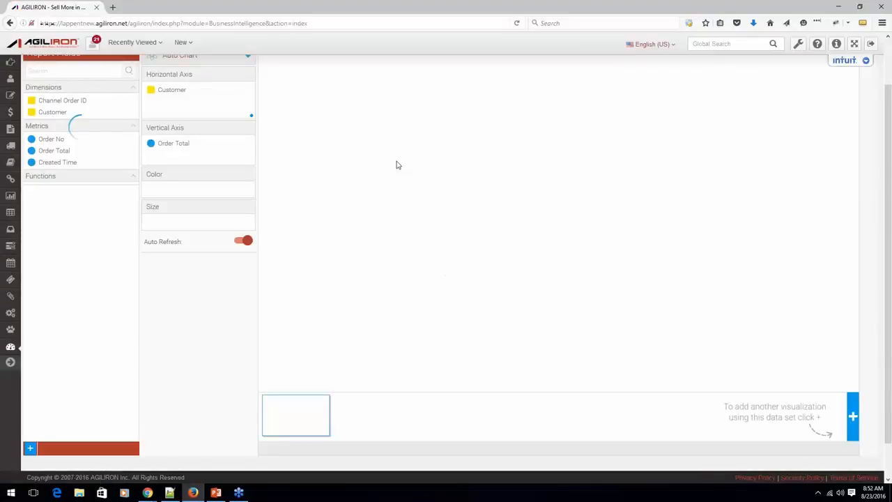
pyautogui.scroll(-2, 398, 165)
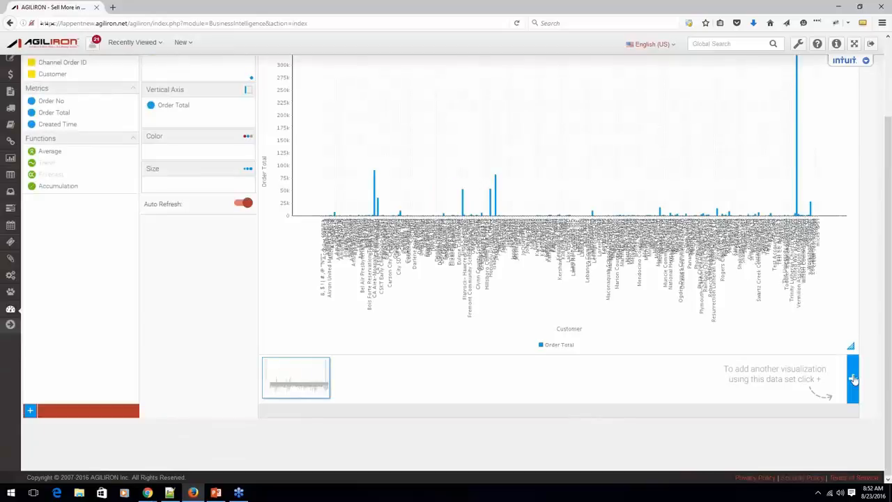
pyautogui.click(408, 389)
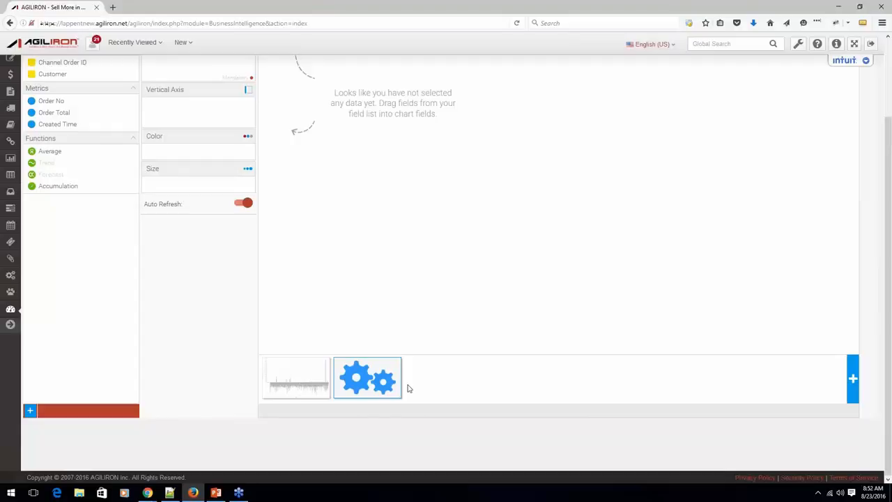
pyautogui.scroll(1, 409, 389)
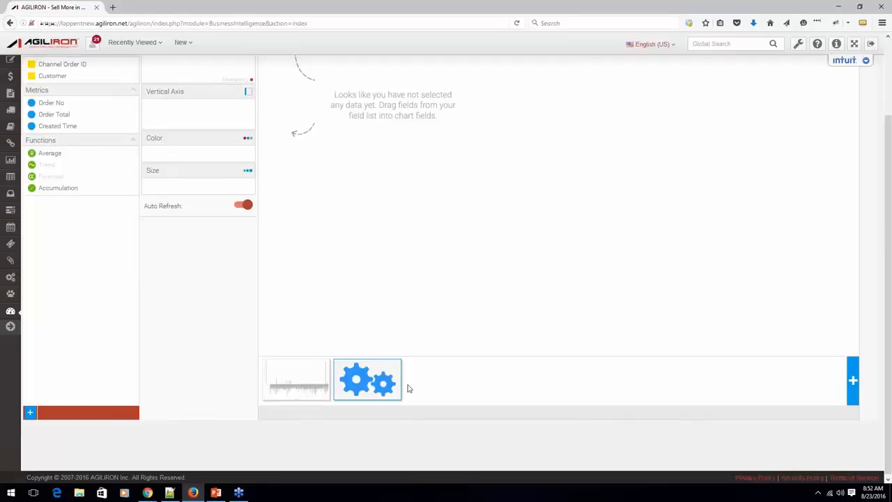
pyautogui.scroll(3, 409, 389)
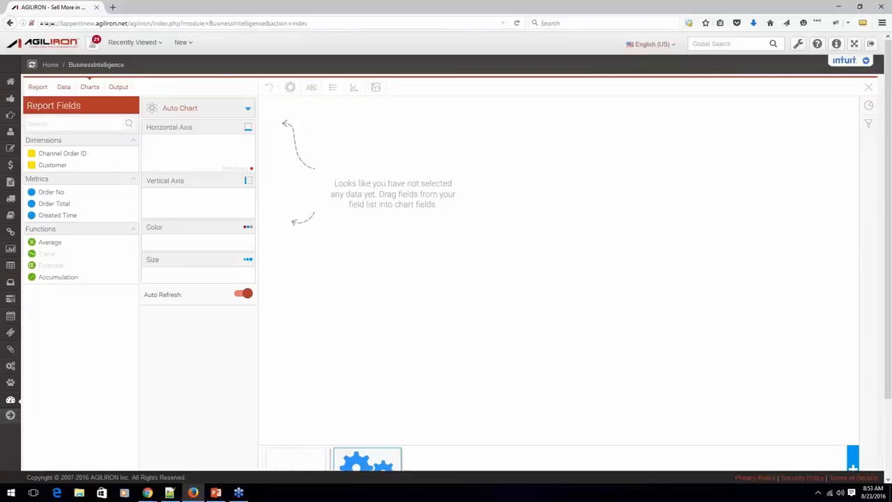
# - Save the report under the name "V9 Demo Custom Report", keeping the Custom and Accounts categories and private access
pyautogui.click(38, 87)
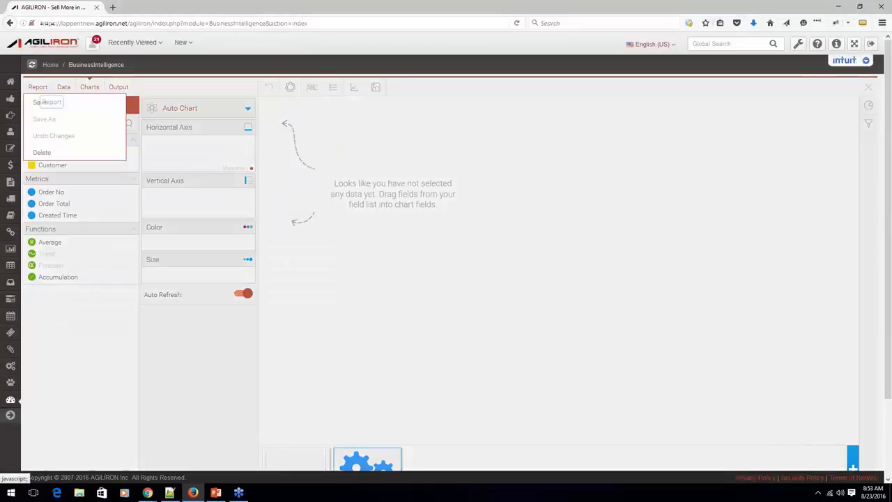
pyautogui.click(38, 101)
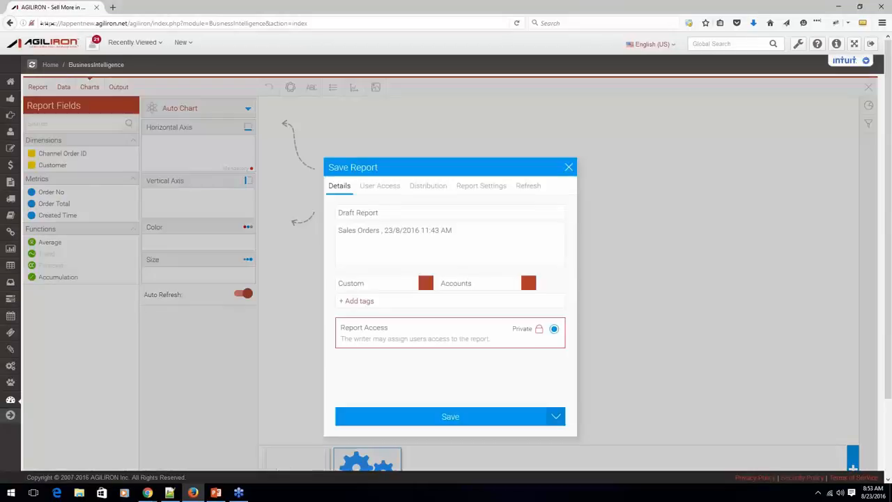
pyautogui.write('V')
pyautogui.write('89')
pyautogui.press('BackSpace')
pyautogui.press('BackSpace')
pyautogui.write('9 Demo Custom Report')
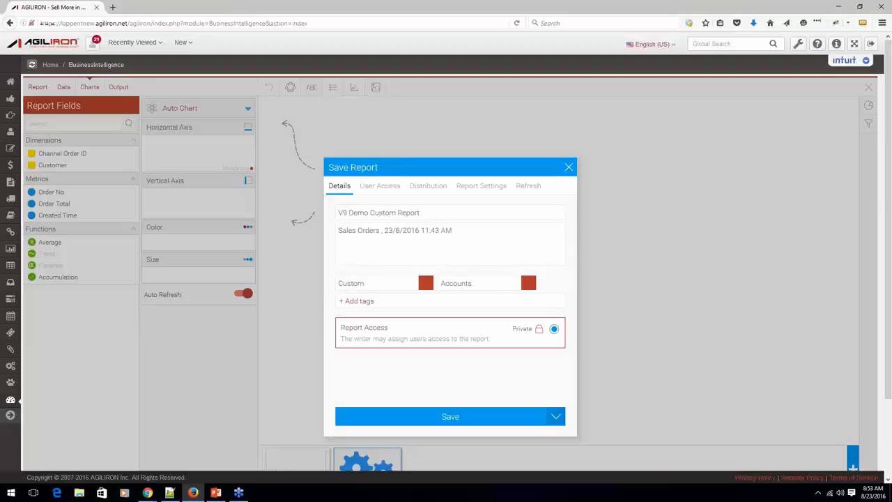
pyautogui.click(435, 421)
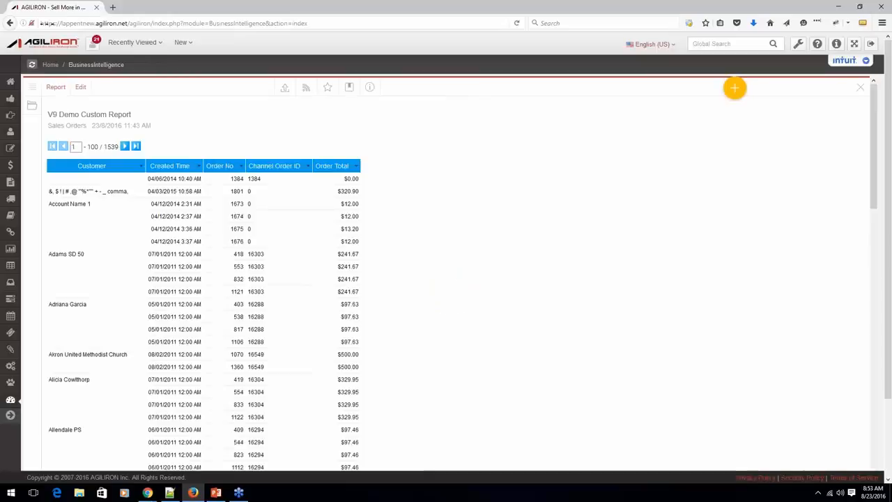
# - Create a new, empty dashboard tab
pyautogui.click(735, 89)
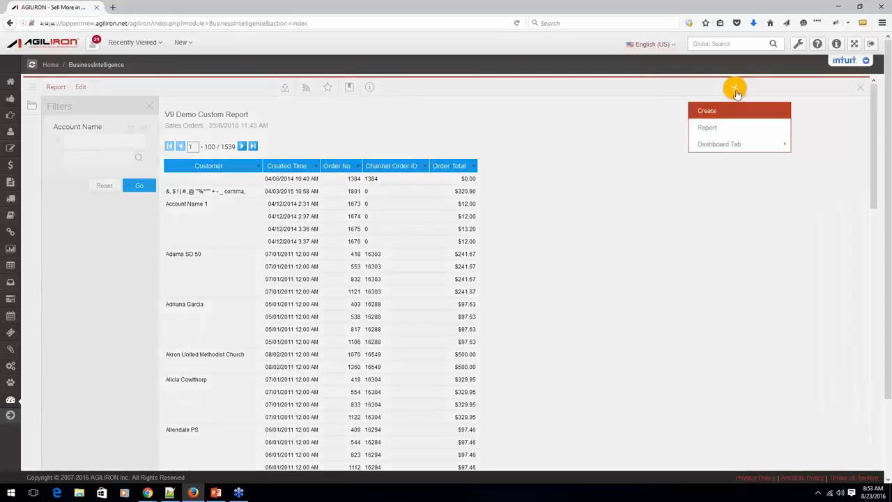
pyautogui.moveTo(732, 145)
pyautogui.click(617, 151)
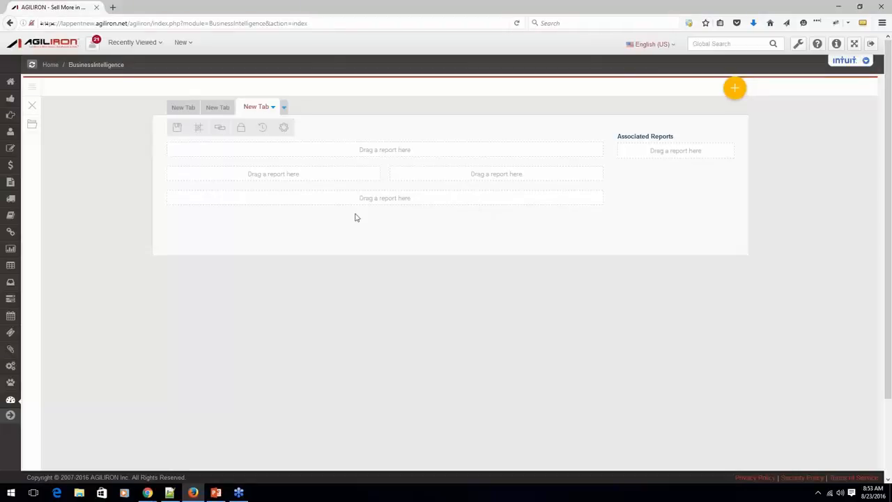
# - Find V9 Demo Custom Report among the new content and place it in the full-width bottom area of the dashboard layout
pyautogui.click(29, 127)
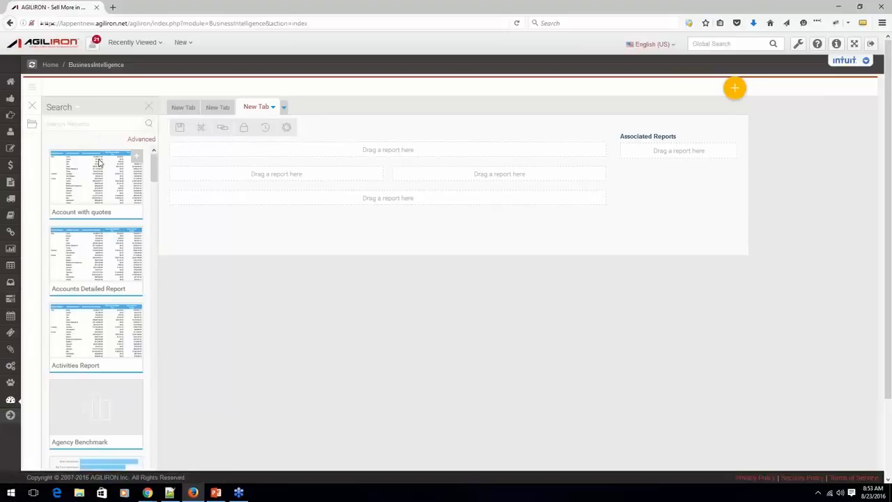
pyautogui.click(78, 108)
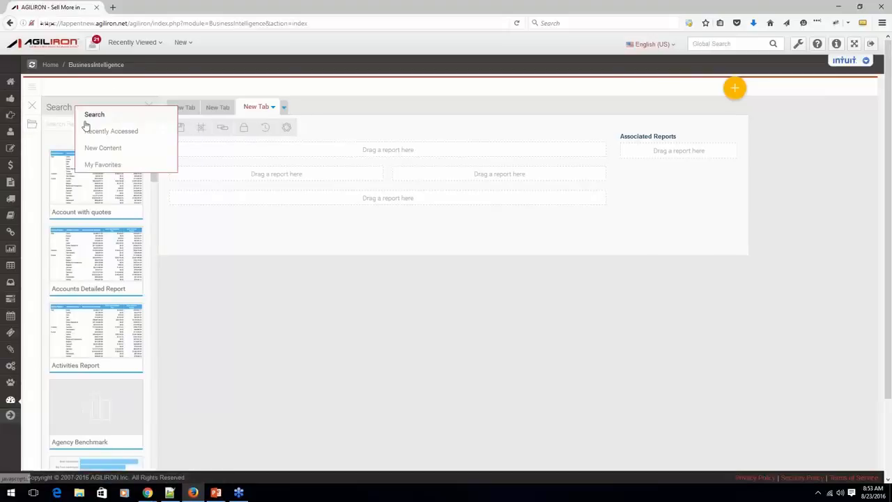
pyautogui.click(116, 164)
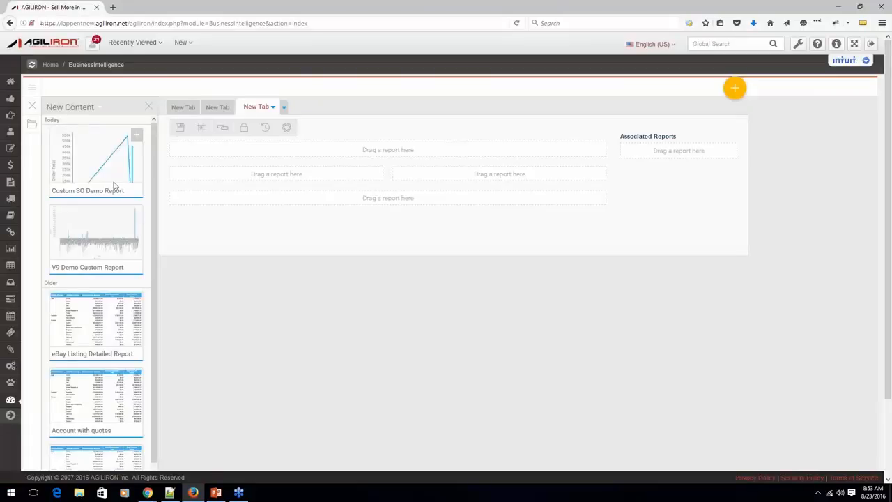
pyautogui.moveTo(120, 229); pyautogui.dragTo(365, 198)
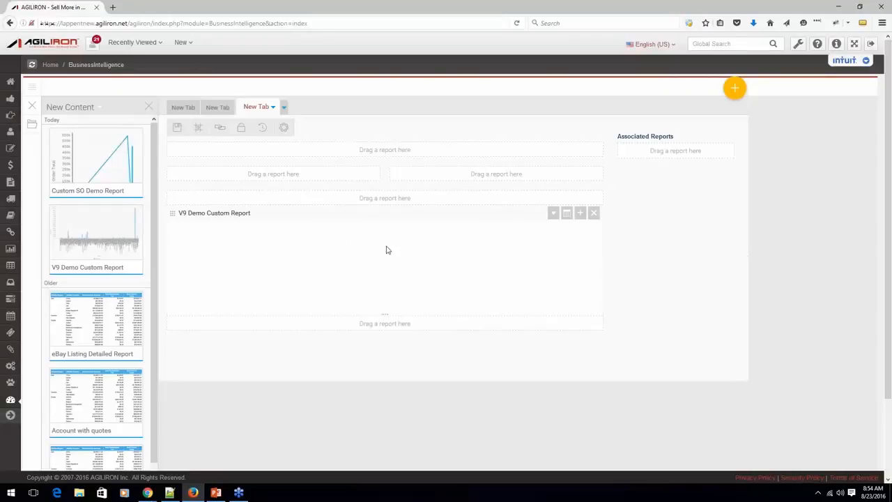
pyautogui.scroll(-1, 388, 249)
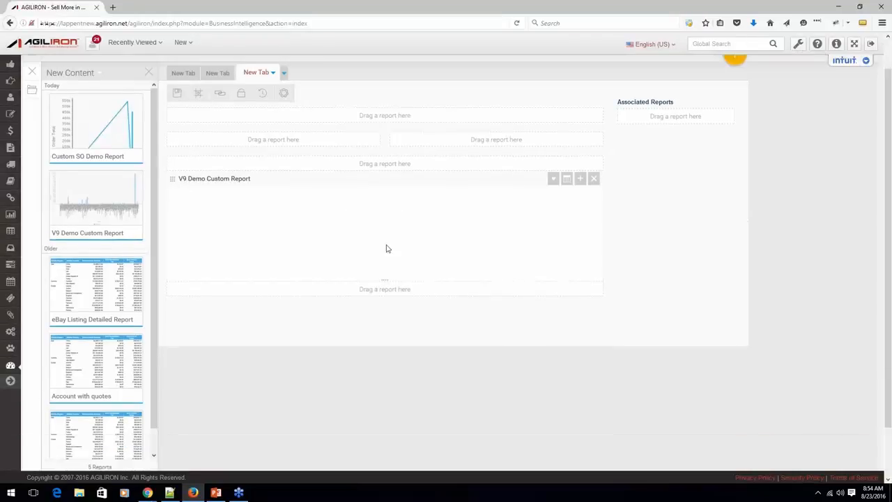
pyautogui.scroll(-2, 387, 249)
pyautogui.scroll(3, 387, 246)
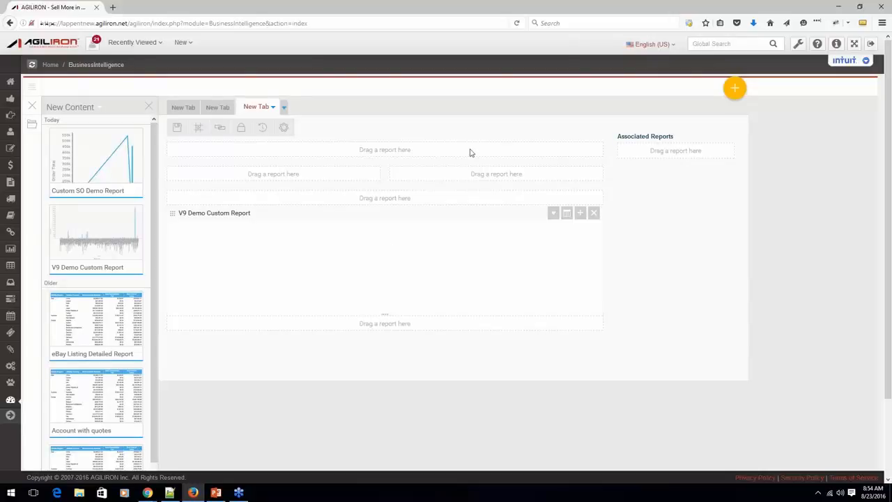
# - Minimize the browser and switch to the Agiliron v9 webinar presentation in PowerPoint
pyautogui.click(840, 9)
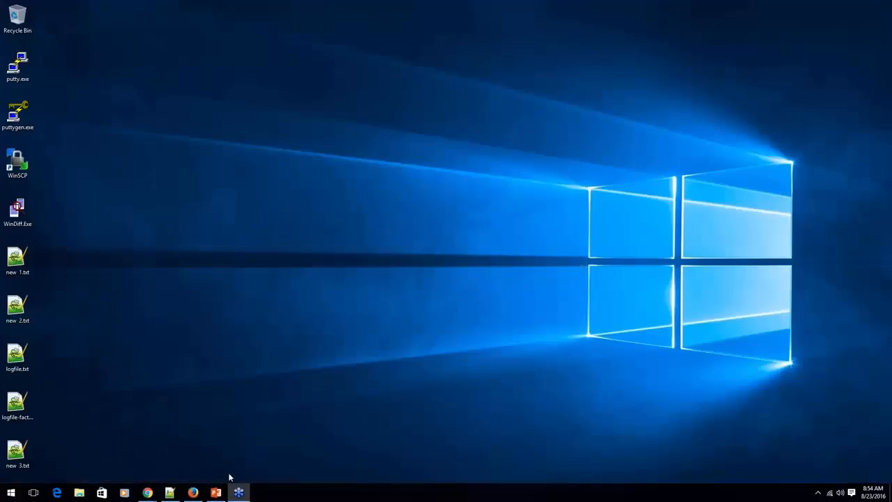
pyautogui.click(215, 493)
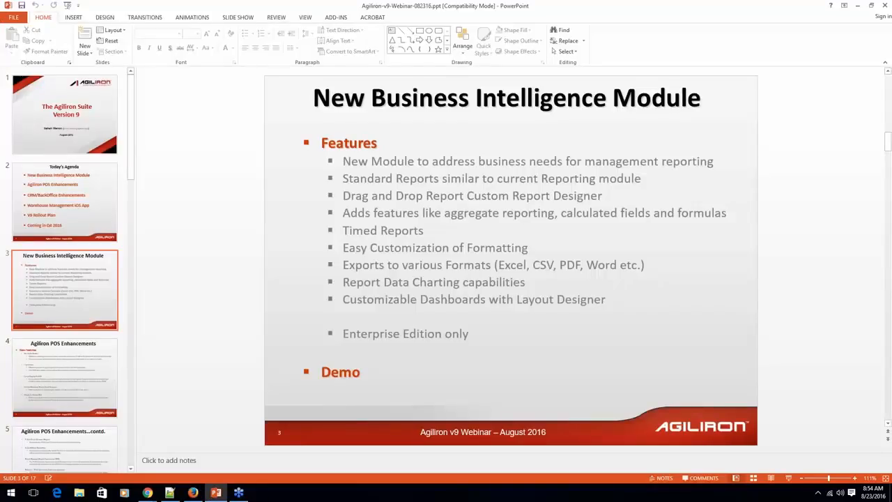